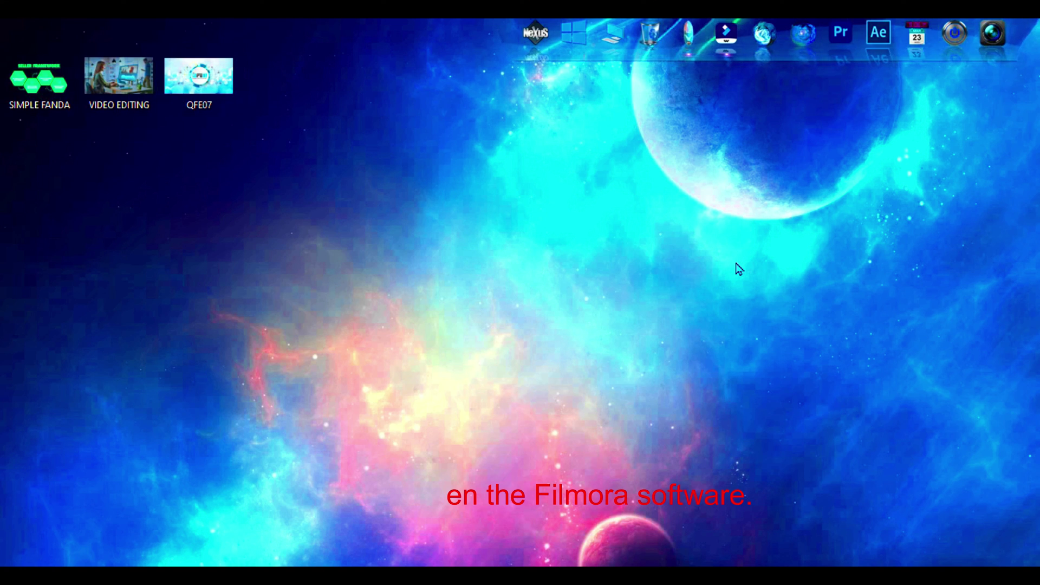
# - Open Wondershare Filmora and import all six media files from the YT 12 MEDIA folder into the project
pyautogui.click(726, 34)
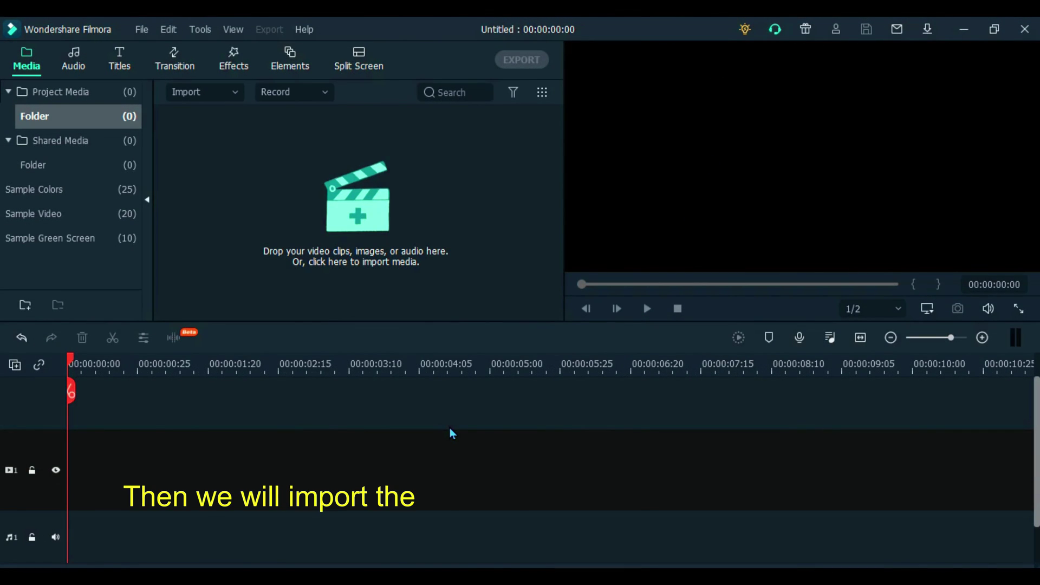
pyautogui.click(221, 93)
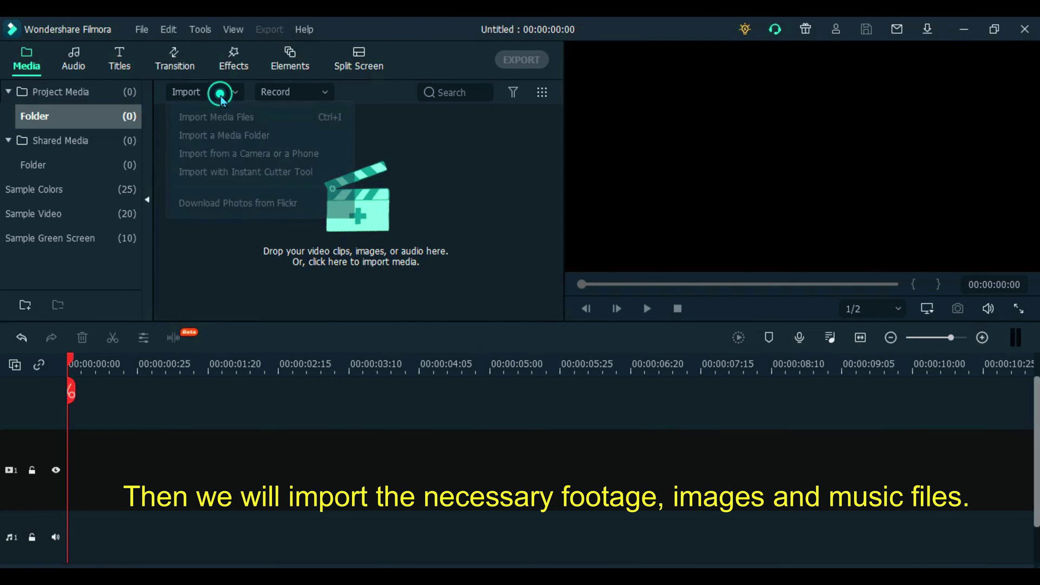
pyautogui.click(221, 112)
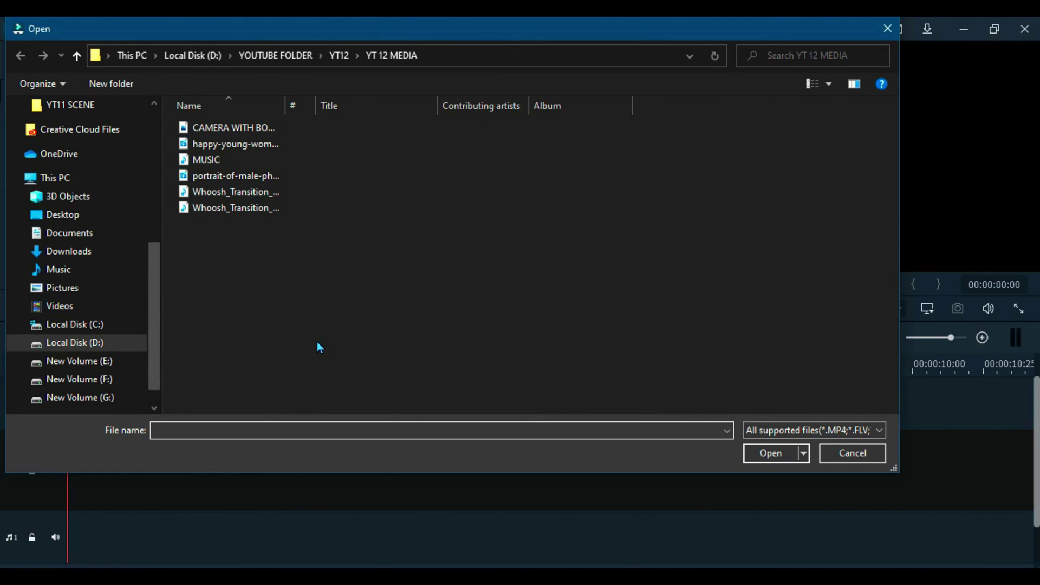
pyautogui.moveTo(317, 340); pyautogui.dragTo(214, 131)
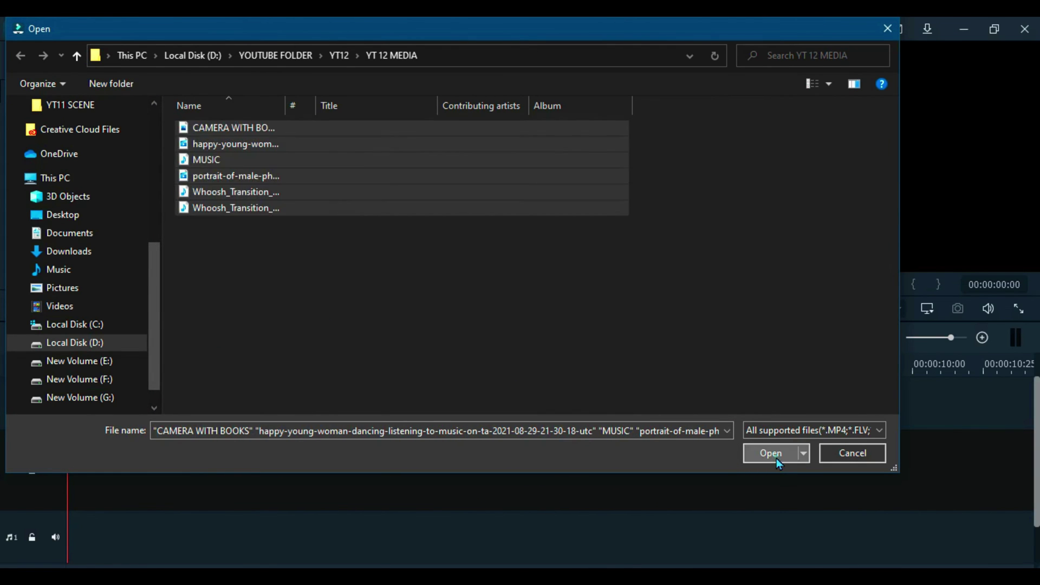
pyautogui.click(770, 453)
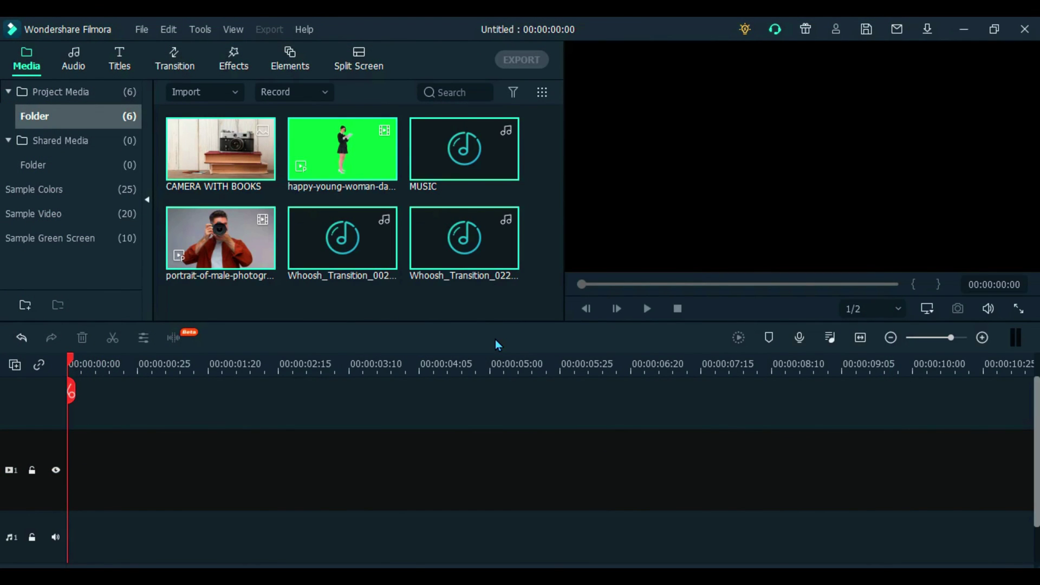
# - Place the portrait-of-male-photographer video at the start of video track 1
pyautogui.click(274, 297)
pyautogui.moveTo(221, 251); pyautogui.dragTo(357, 501)
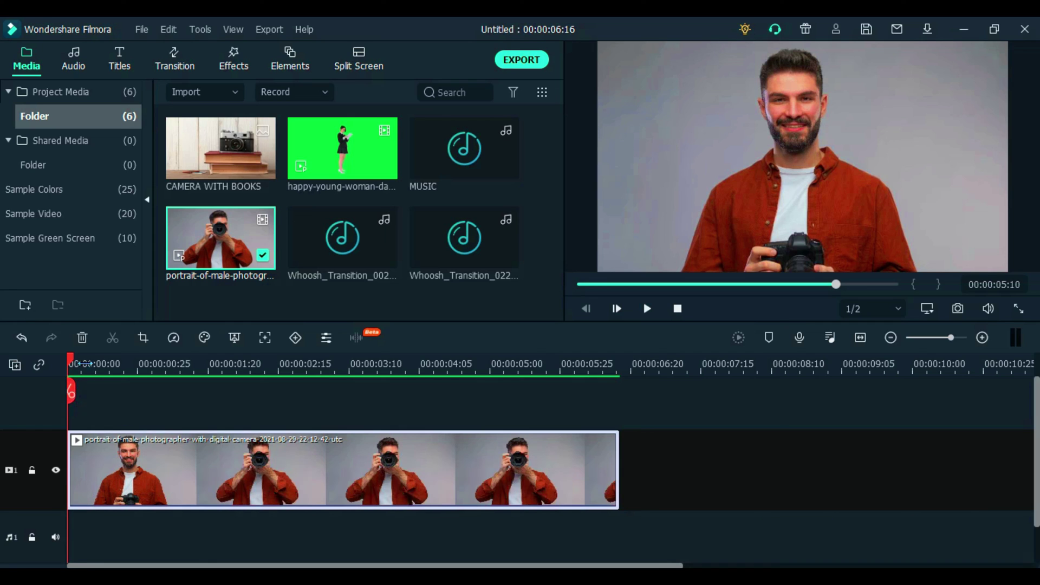
# - Split the photographer clip at 00:00:04:04 and move its second part later on the track to open a gap
pyautogui.moveTo(245, 369); pyautogui.dragTo(425, 381)
pyautogui.click(584, 308)
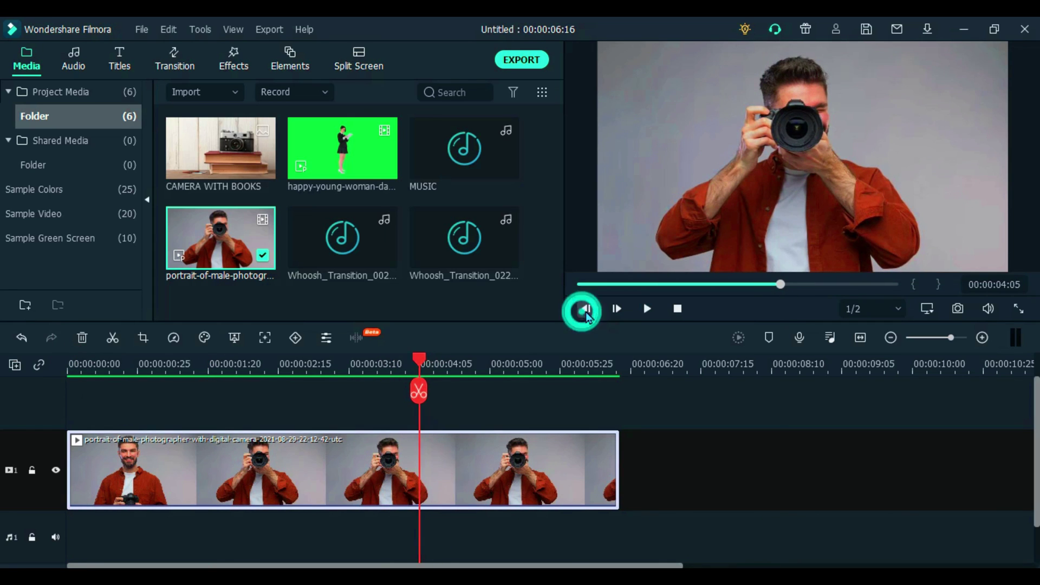
pyautogui.click(585, 308)
pyautogui.click(585, 309)
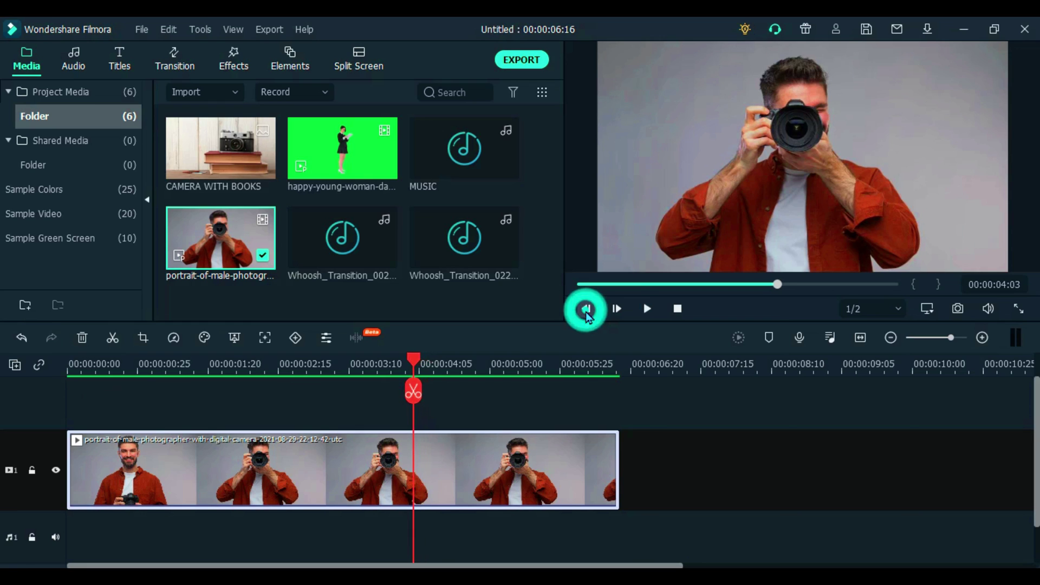
pyautogui.click(618, 310)
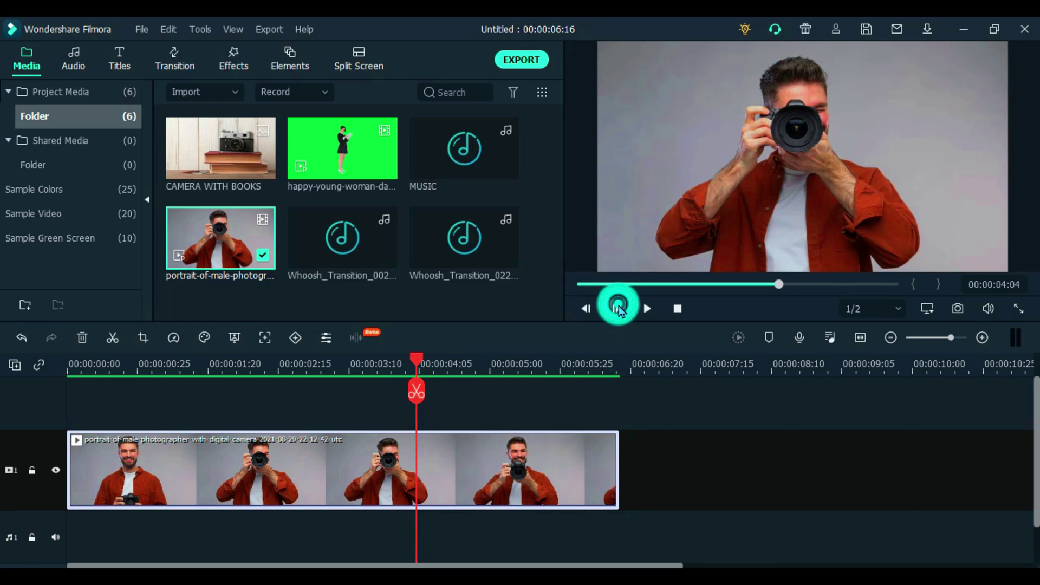
pyautogui.click(417, 391)
pyautogui.moveTo(520, 476); pyautogui.dragTo(944, 476)
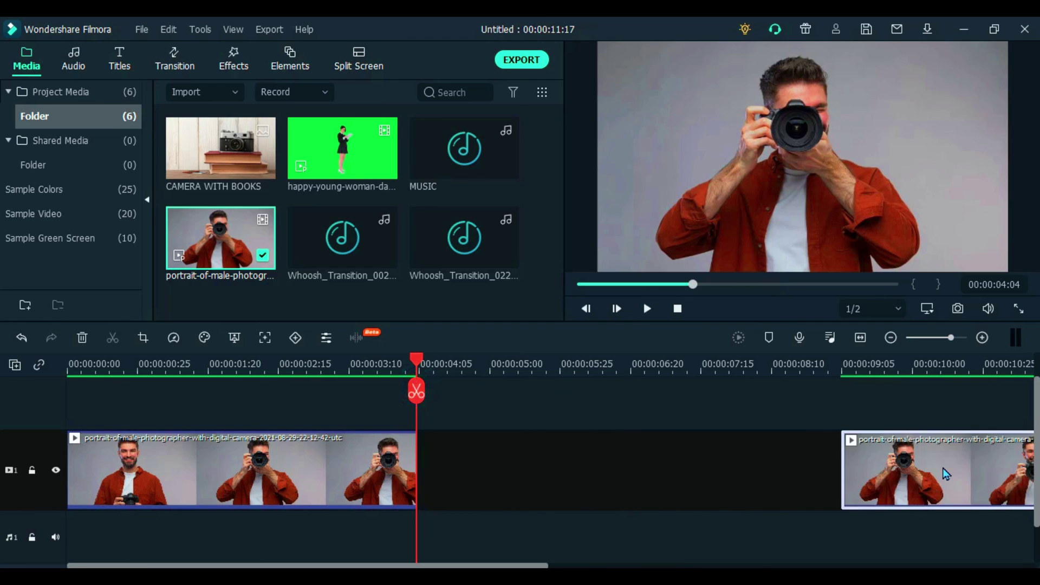
# - Take a snapshot of the preview frame at 00:00:03:26 and place it in the gap between the two photographer clips
pyautogui.moveTo(416, 363); pyautogui.dragTo(398, 369)
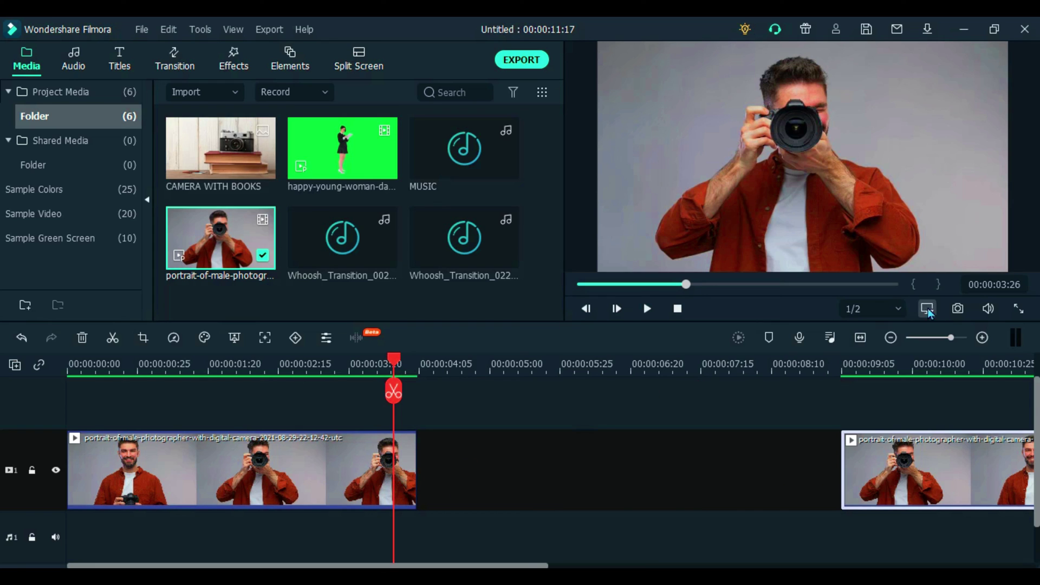
pyautogui.click(956, 309)
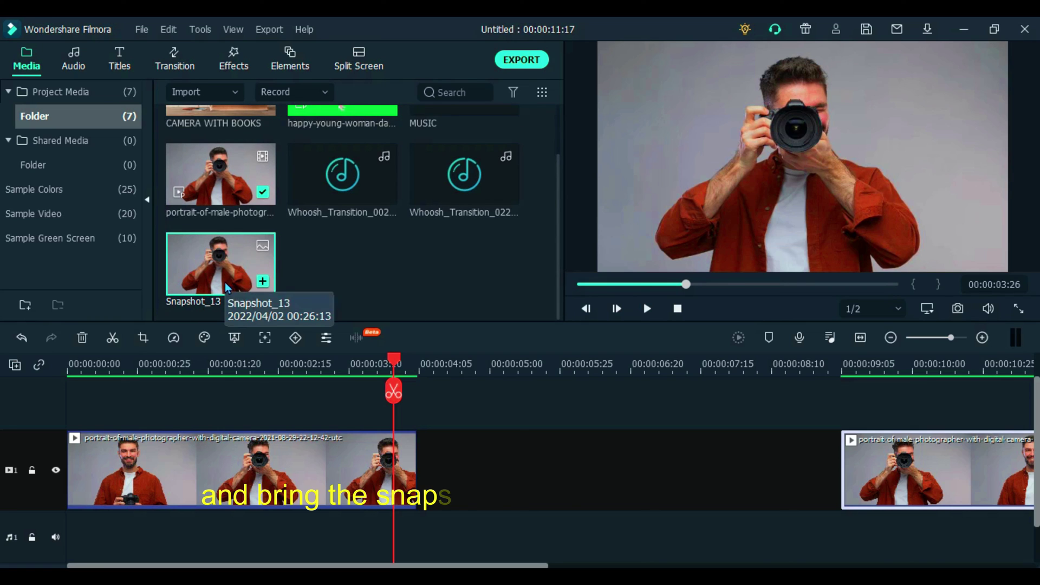
pyautogui.moveTo(225, 281); pyautogui.dragTo(567, 458)
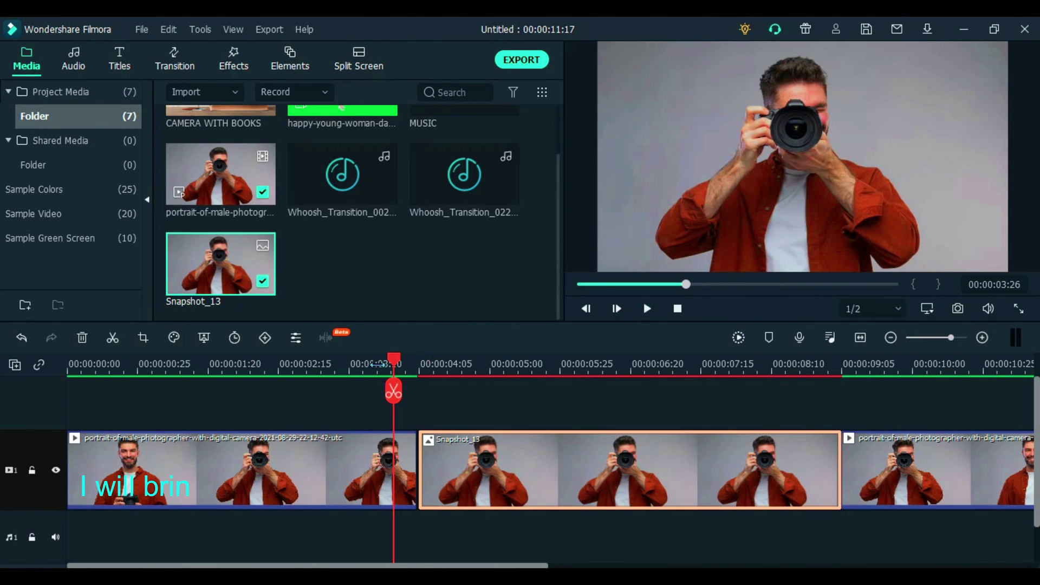
# - Split the snapshot clip at 00:00:05:16 and delete the part after the cut
pyautogui.moveTo(398, 364); pyautogui.dragTo(534, 363)
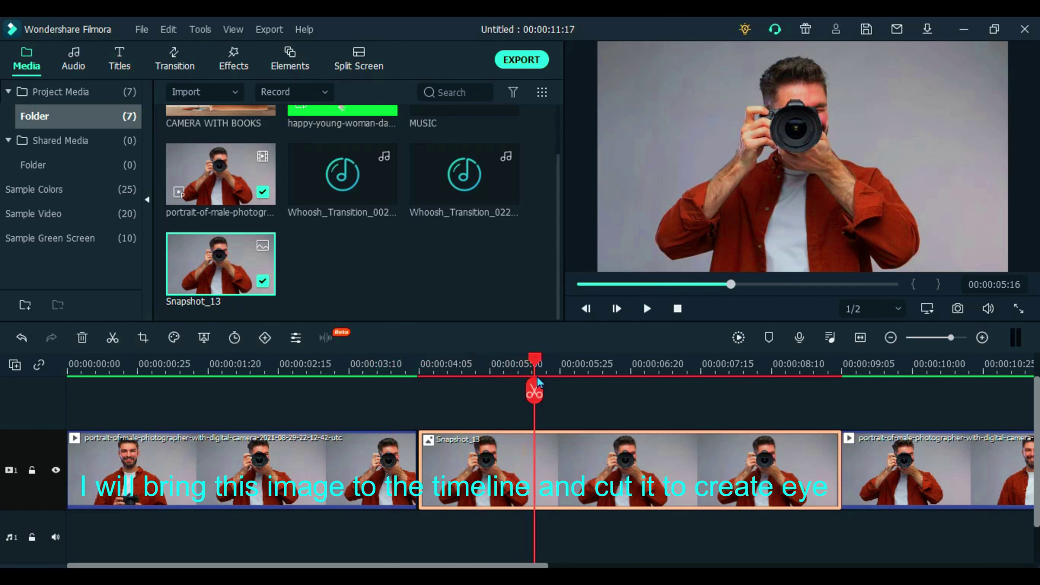
pyautogui.click(535, 391)
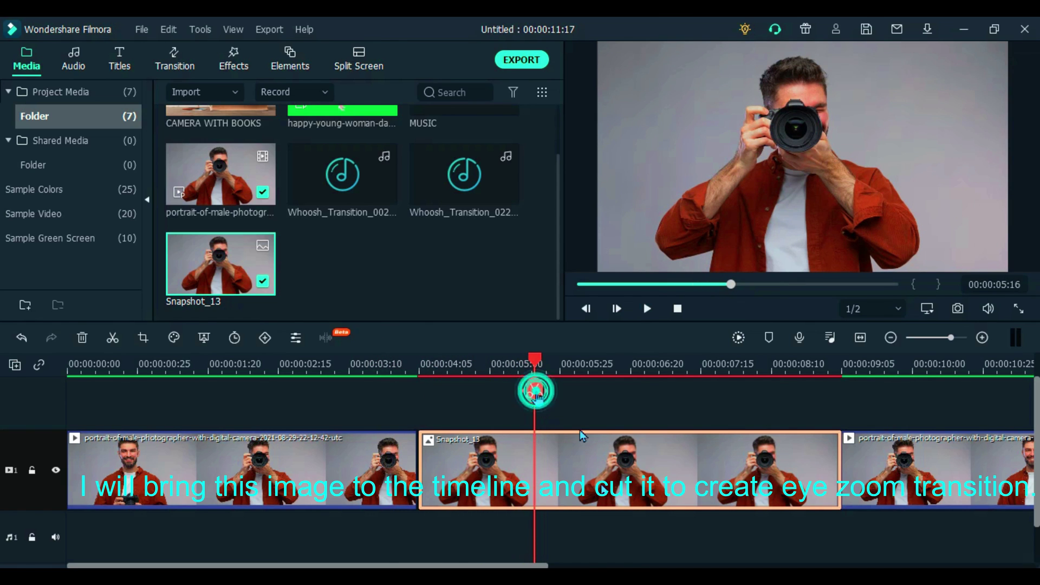
pyautogui.click(600, 483)
pyautogui.press('Delete')
# - Reposition the second photographer clip on video track 1 with a gap after the snapshot, and render the timeline preview
pyautogui.moveTo(600, 483); pyautogui.dragTo(1007, 455)
pyautogui.scroll(-1, 688, 433)
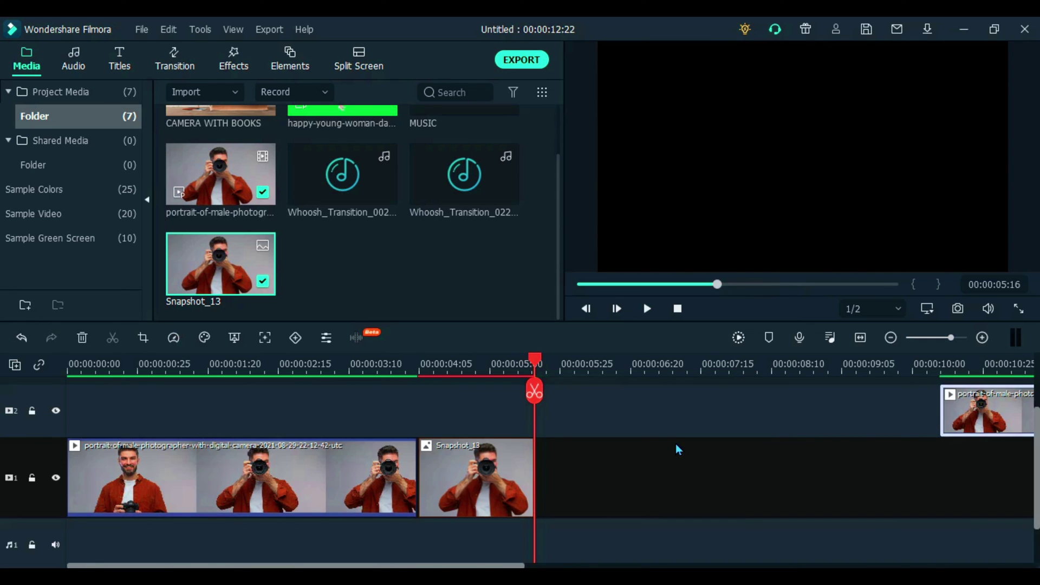
pyautogui.moveTo(945, 423); pyautogui.dragTo(779, 477)
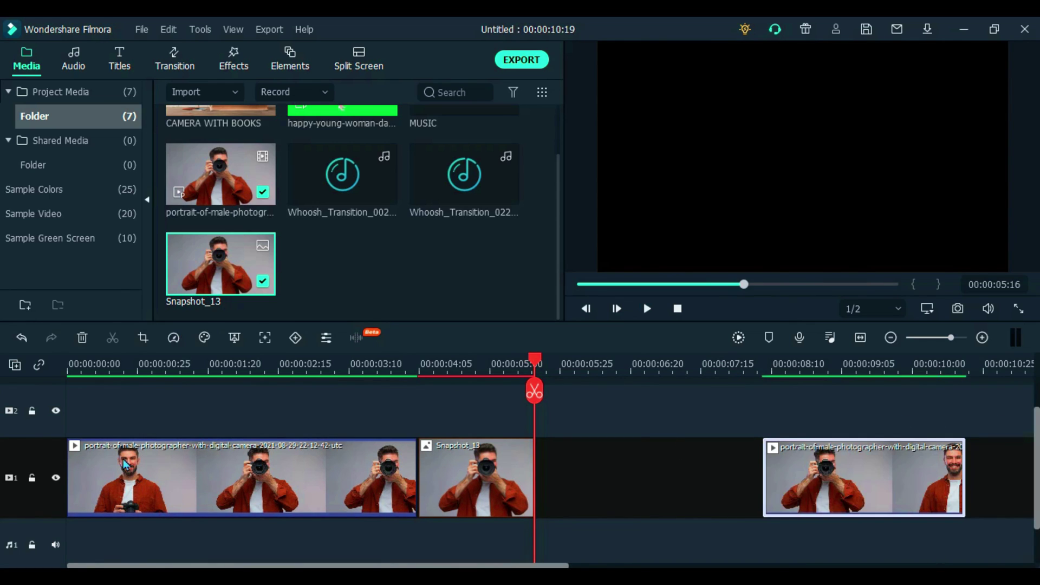
pyautogui.click(738, 337)
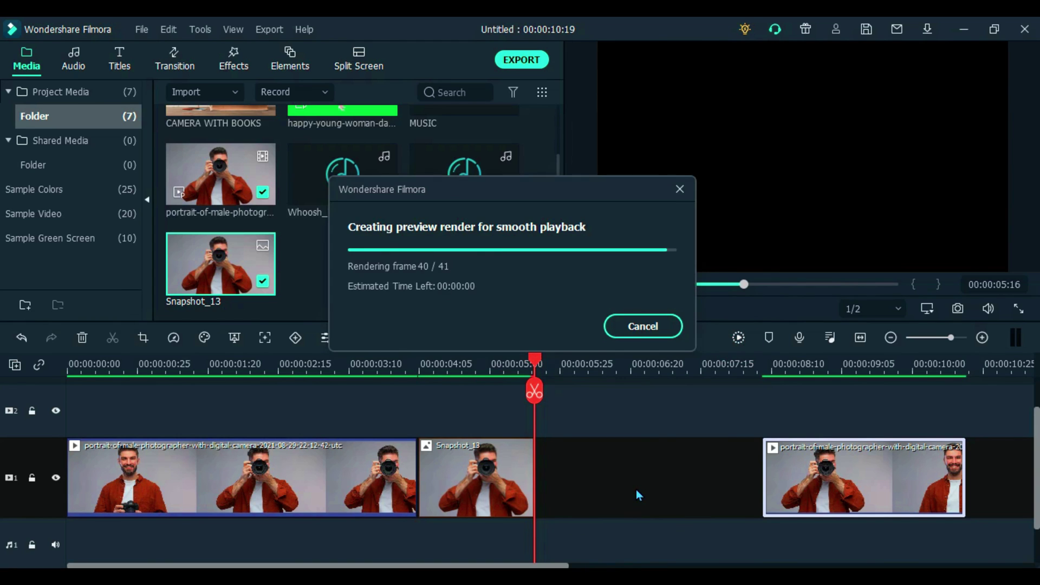
# - Apply a 16:9 Pan & Zoom to the snapshot clip, with the end frame shrunk to 262 x 147 over the camera lens
pyautogui.click(474, 494)
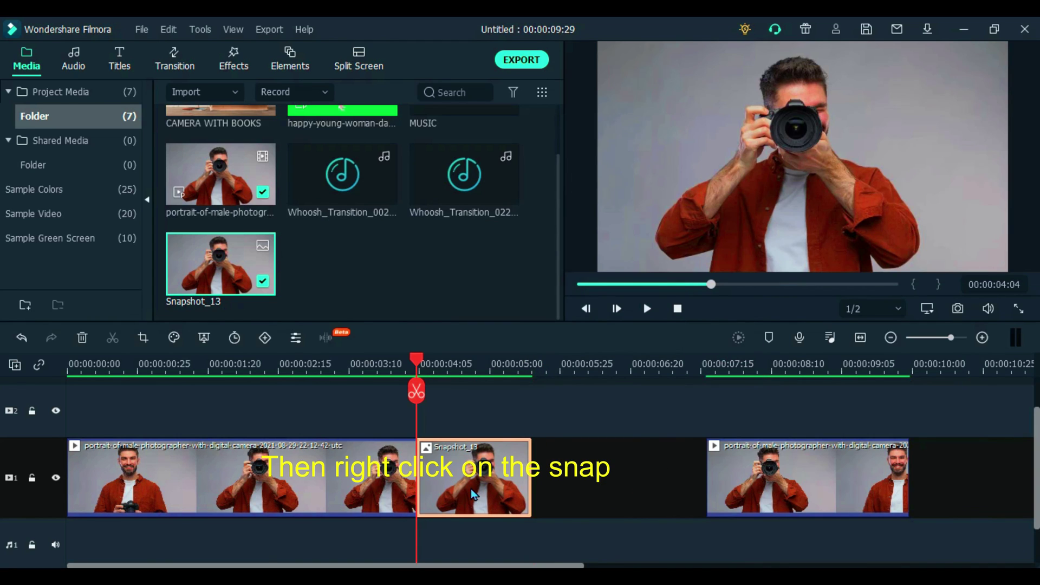
pyautogui.rightClick(474, 493)
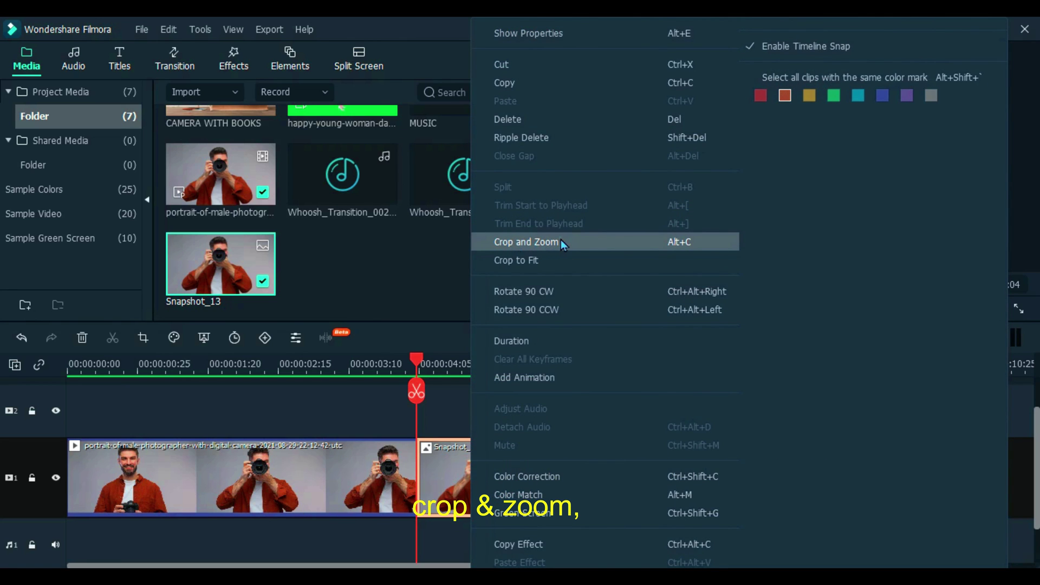
pyautogui.click(547, 242)
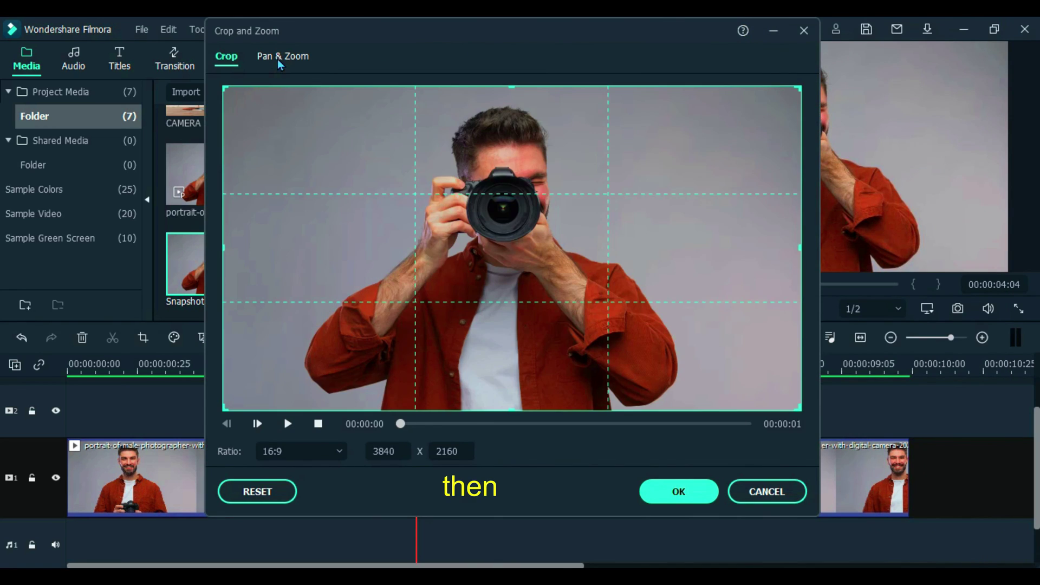
pyautogui.click(282, 57)
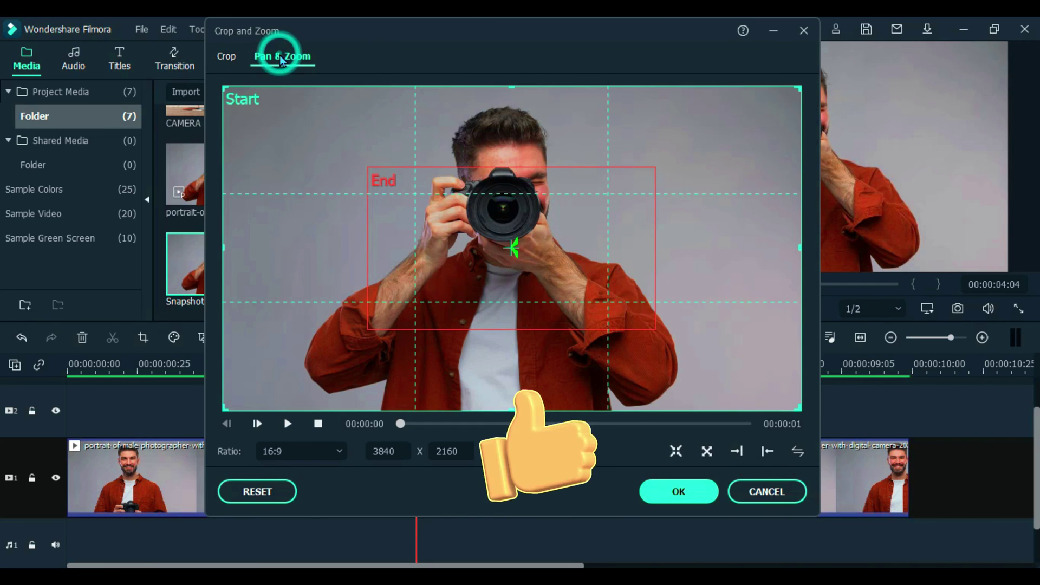
pyautogui.click(367, 329)
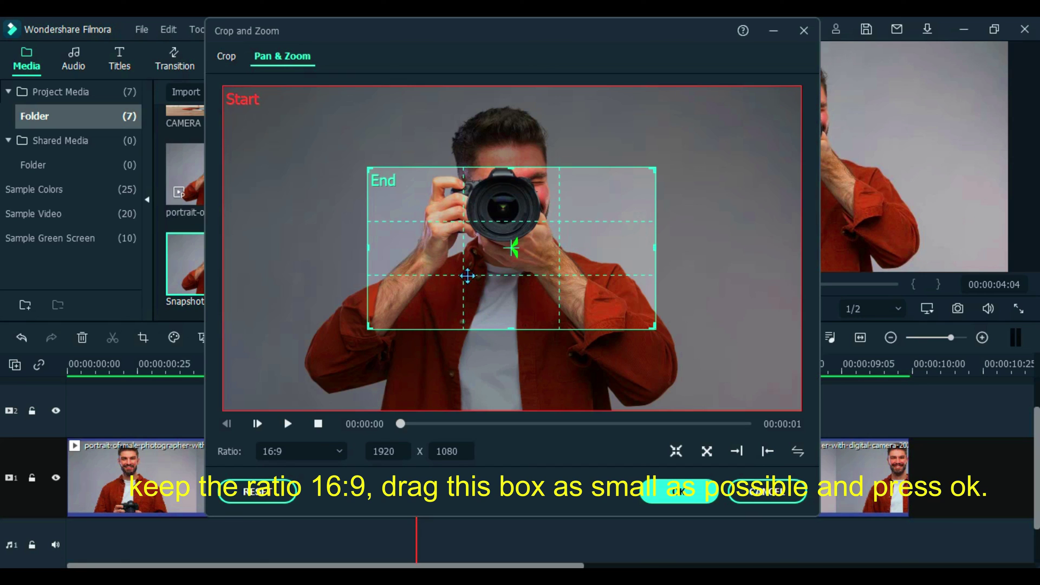
pyautogui.moveTo(367, 326); pyautogui.dragTo(729, 186)
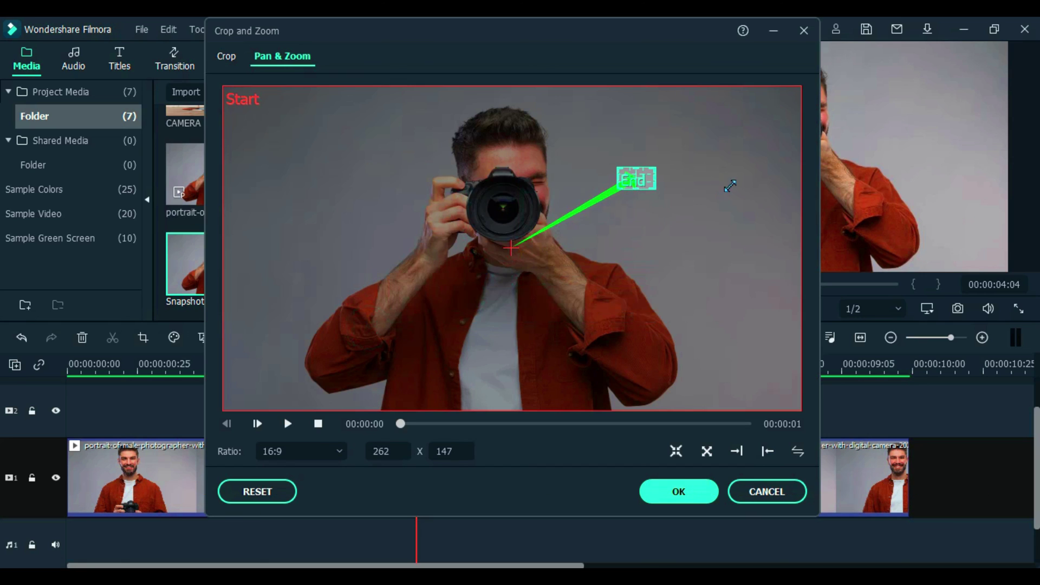
pyautogui.moveTo(621, 179); pyautogui.dragTo(500, 210)
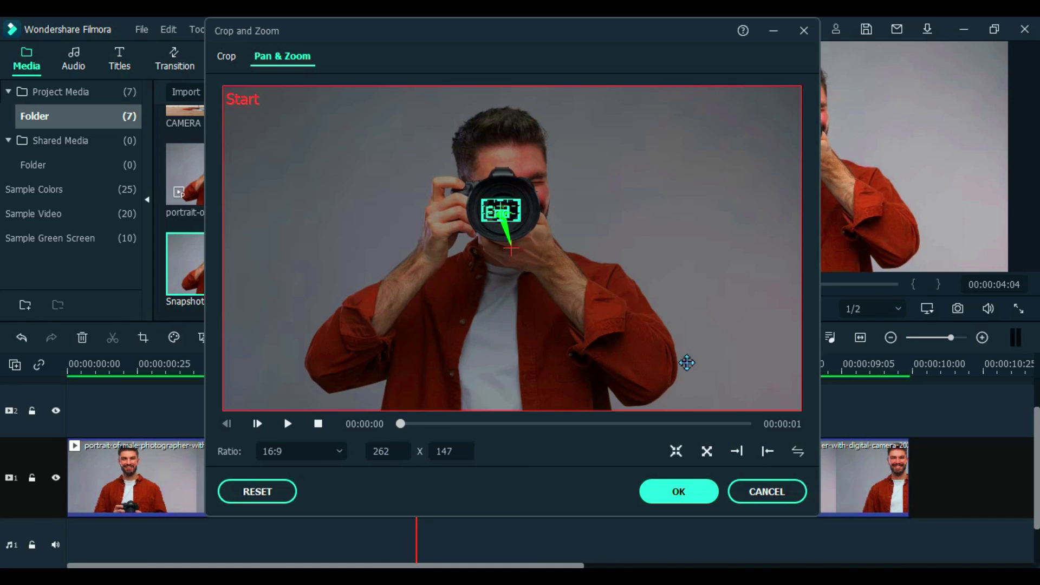
pyautogui.click(680, 491)
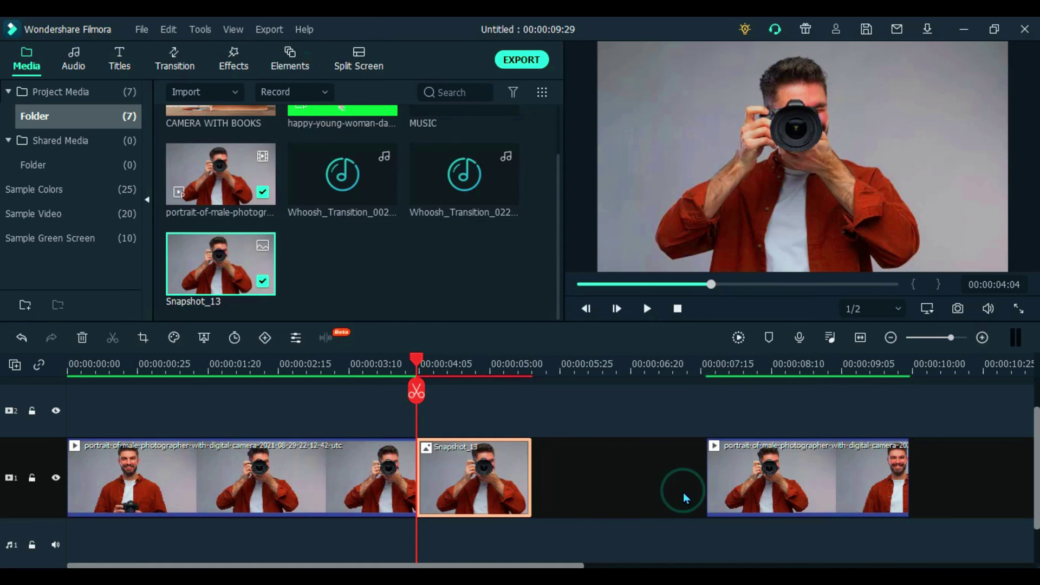
# - Move the second photographer clip further along the track and insert the CAMERA WITH BOOKS image directly after the snapshot
pyautogui.moveTo(807, 476); pyautogui.dragTo(1009, 477)
pyautogui.scroll(2, 227, 170)
pyautogui.moveTo(215, 127); pyautogui.dragTo(1018, 488)
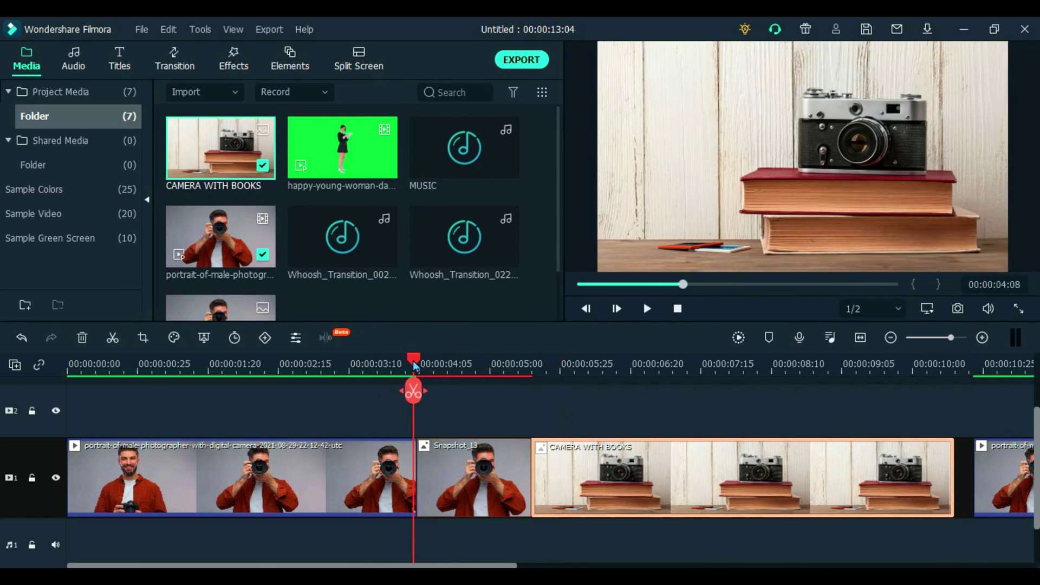
# - Trim the end of the snapshot clip slightly and split the CAMERA WITH BOOKS clip at 00:00:06:01
pyautogui.moveTo(576, 364)
pyautogui.mouseDown()
pyautogui.moveTo(612, 364)
pyautogui.moveTo(578, 364)
pyautogui.moveTo(595, 368)
pyautogui.mouseUp()
pyautogui.moveTo(530, 477); pyautogui.dragTo(511, 476)
pyautogui.hotkey('ctrl', 'b')
# - Apply a reversed Pan & Zoom to the first CAMERA WITH BOOKS part, starting from a 131 x 74 frame on the lens and ending full frame
pyautogui.click(548, 482)
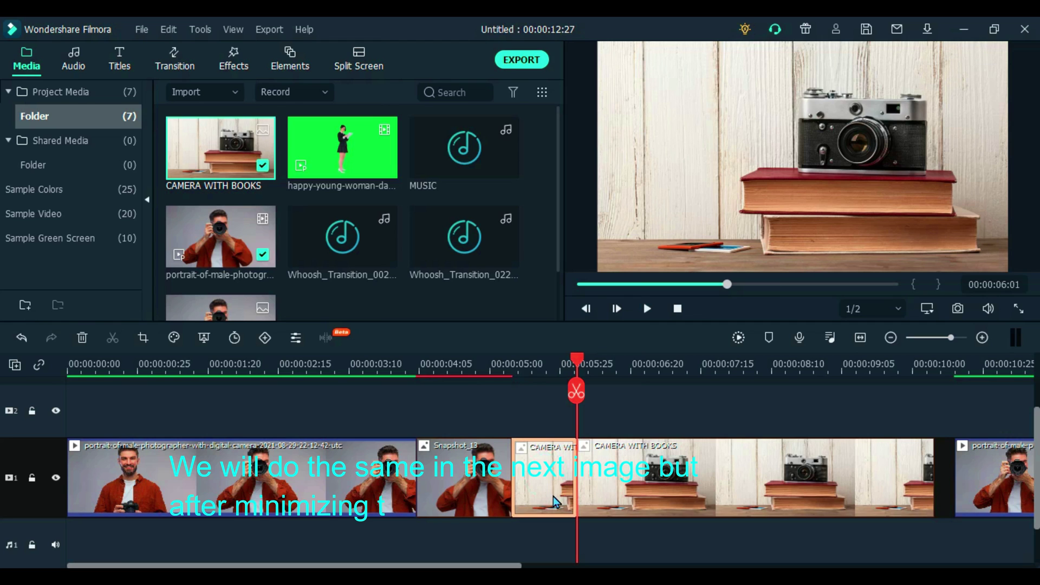
pyautogui.rightClick(554, 496)
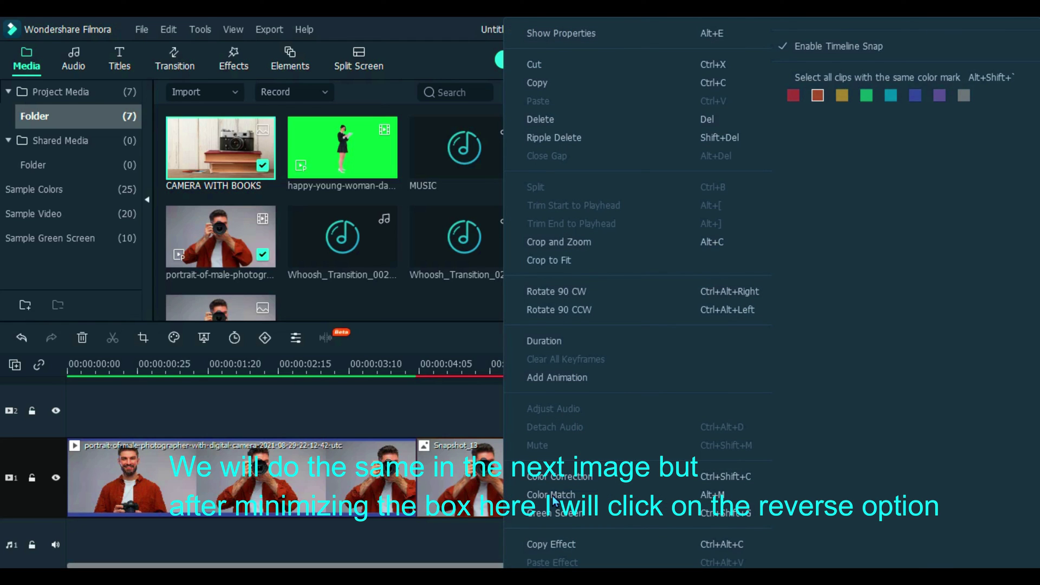
pyautogui.click(590, 242)
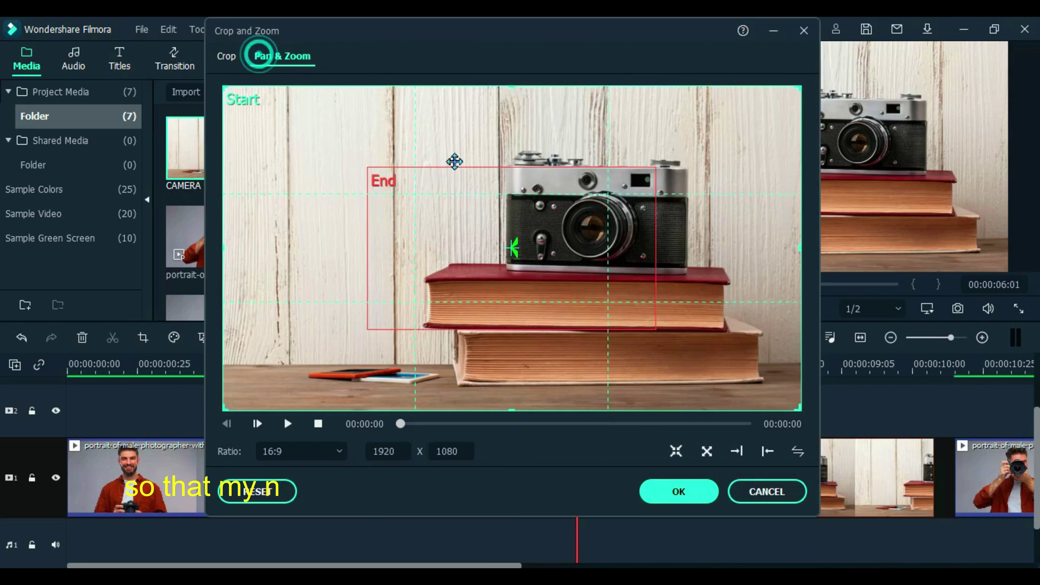
pyautogui.click(459, 238)
pyautogui.moveTo(366, 330); pyautogui.dragTo(596, 229)
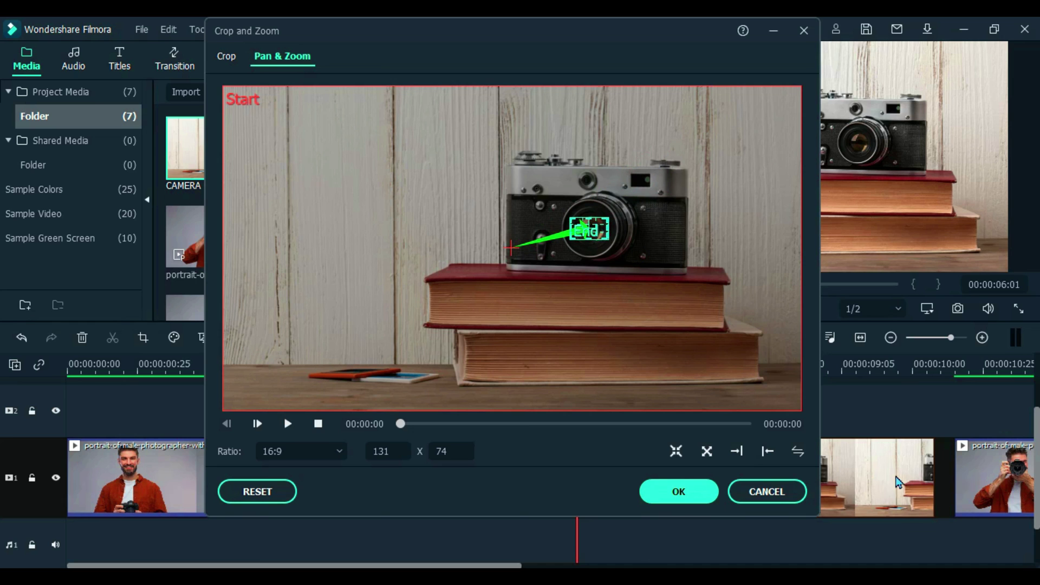
pyautogui.click(801, 454)
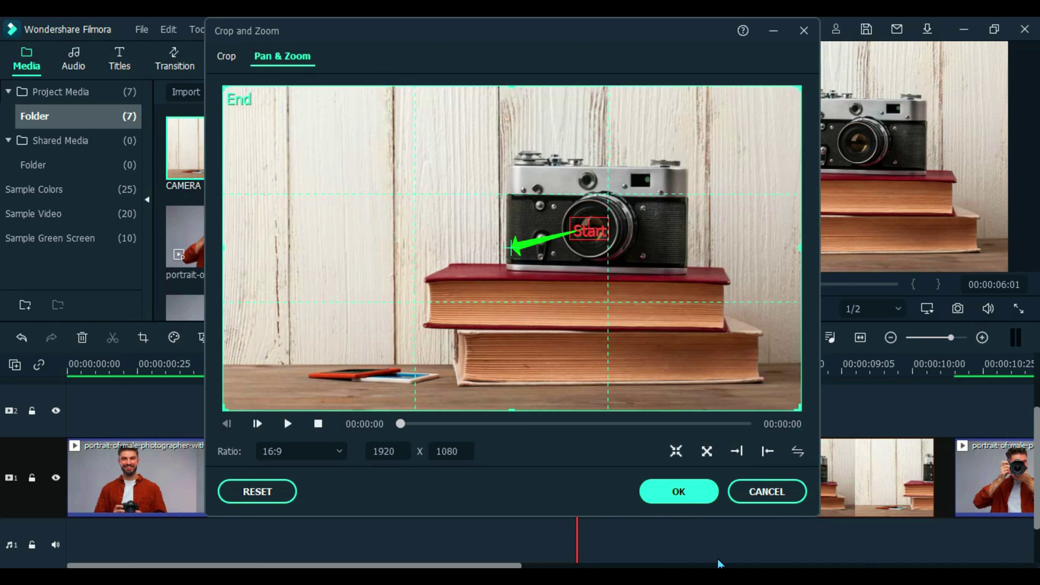
pyautogui.click(680, 490)
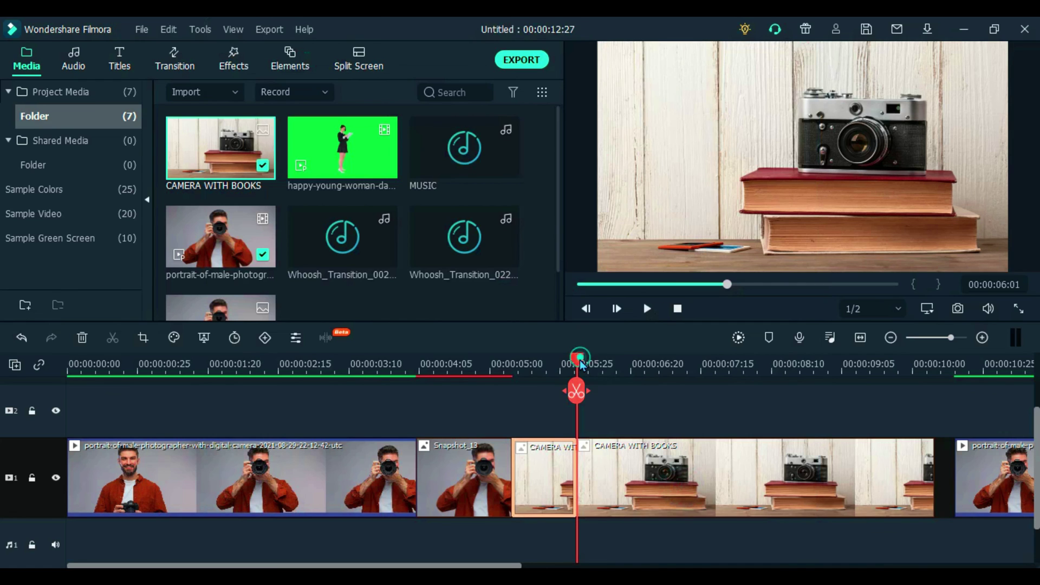
# - Render the timeline preview and play the zoom transition from 00:00:04:01
pyautogui.moveTo(578, 359); pyautogui.dragTo(407, 359)
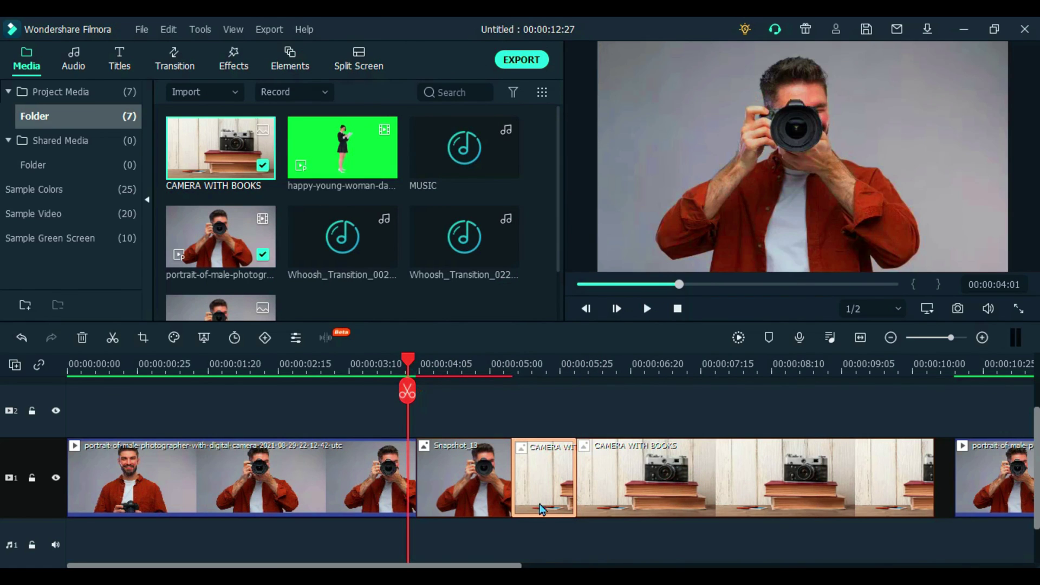
pyautogui.click(540, 483)
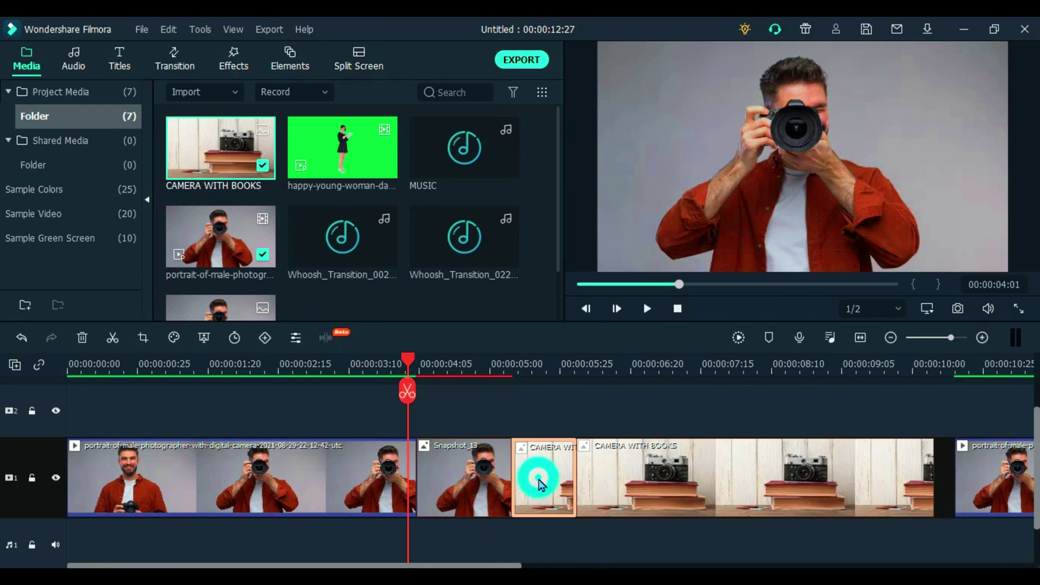
pyautogui.click(738, 338)
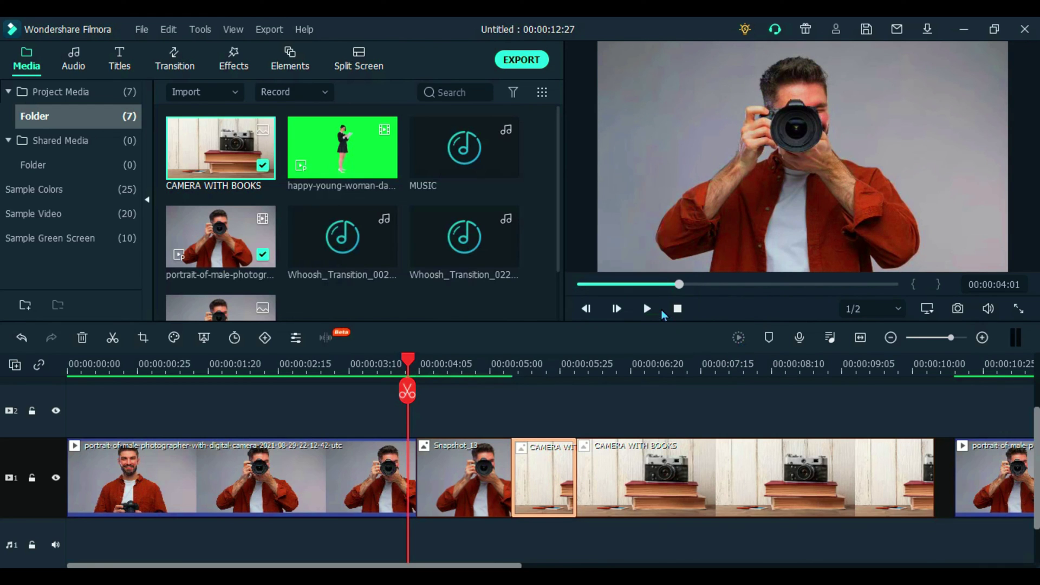
pyautogui.click(650, 307)
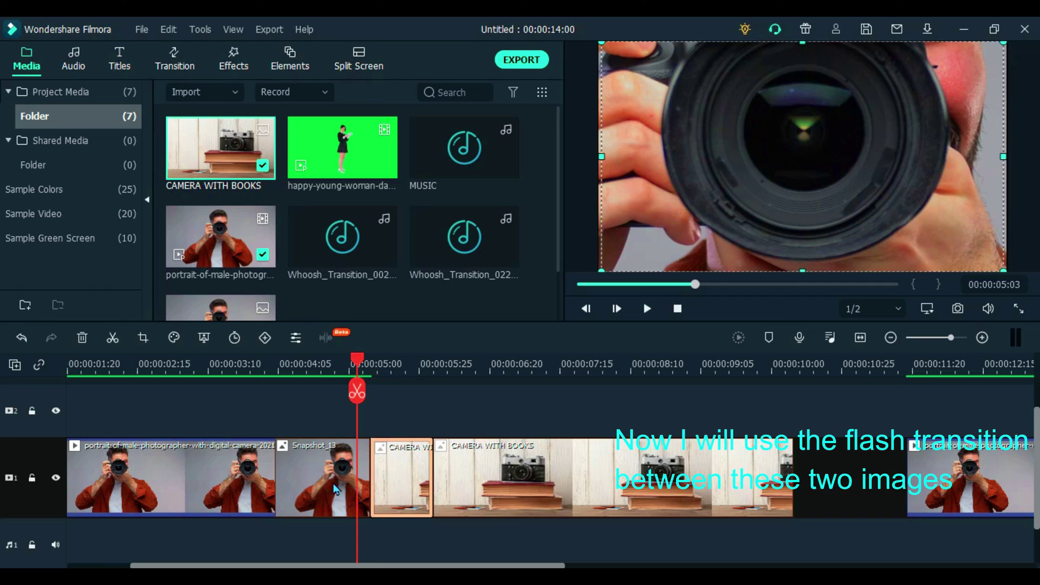
# - Add a Flash transition between the snapshot and the first CAMERA WITH BOOKS part, and shorten its duration to about 11 frames
pyautogui.click(172, 57)
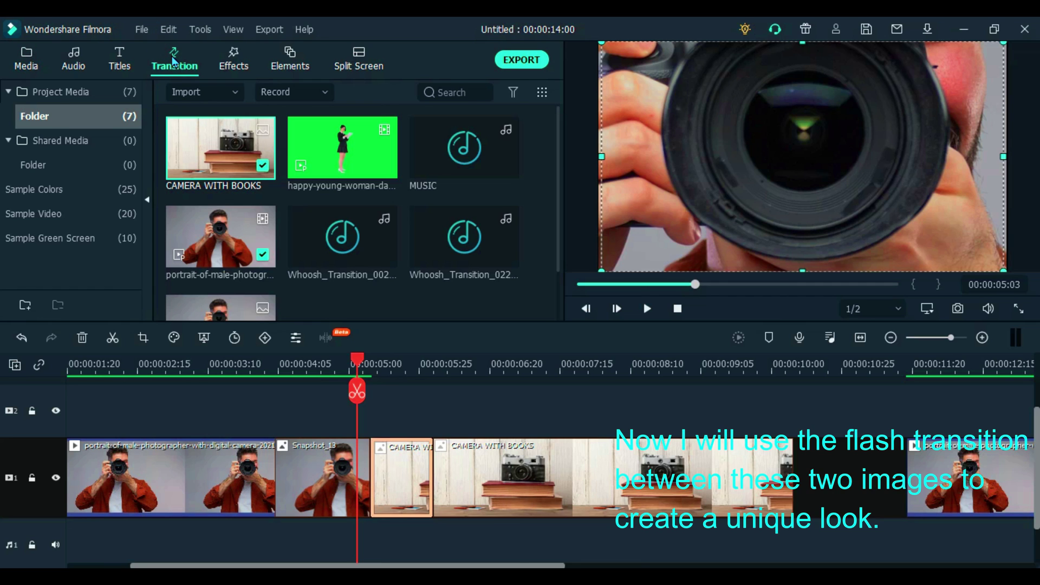
pyautogui.moveTo(460, 154); pyautogui.dragTo(373, 476)
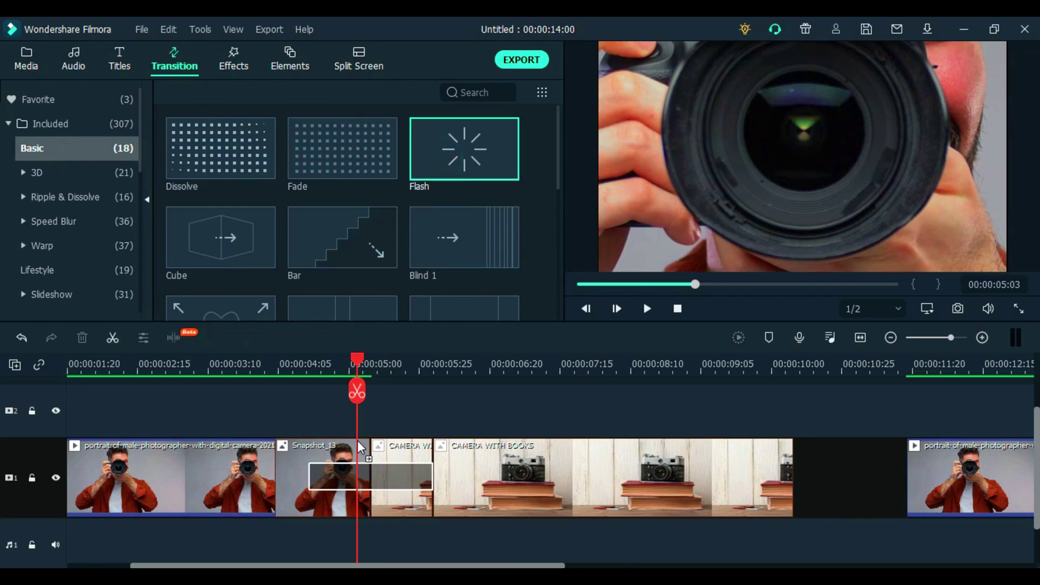
pyautogui.doubleClick(373, 479)
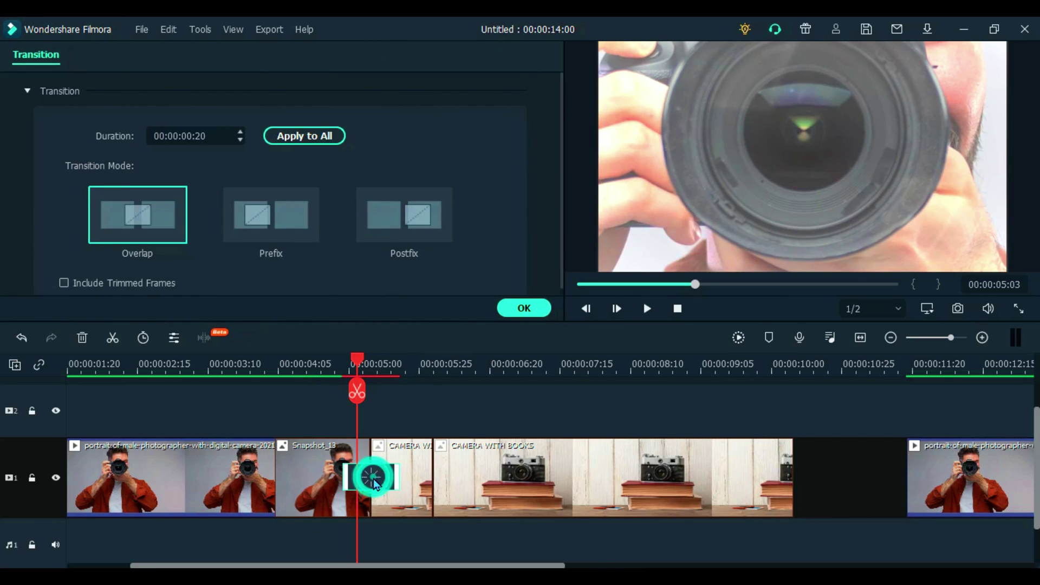
pyautogui.click(240, 140)
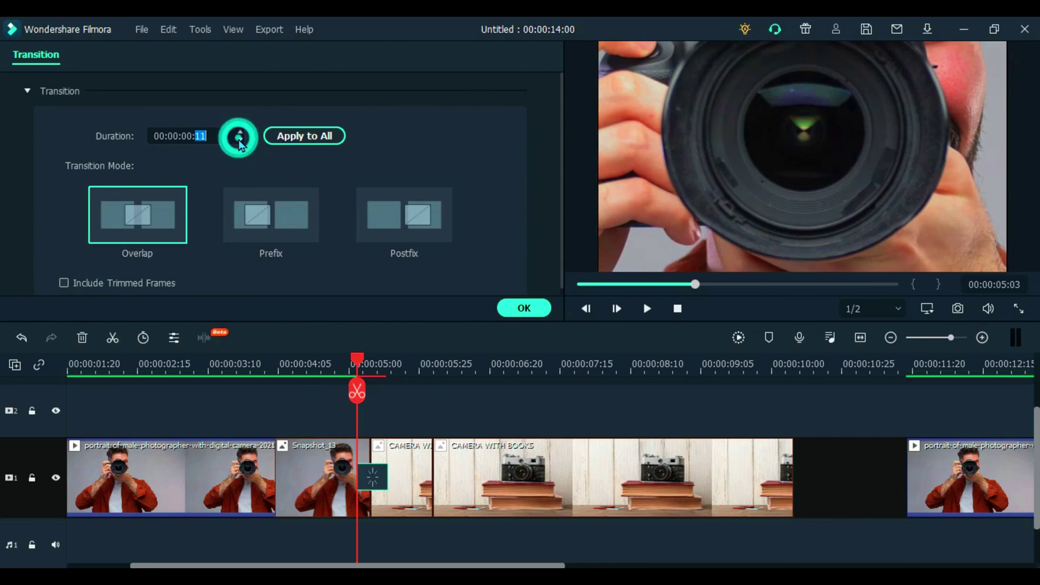
pyautogui.click(528, 309)
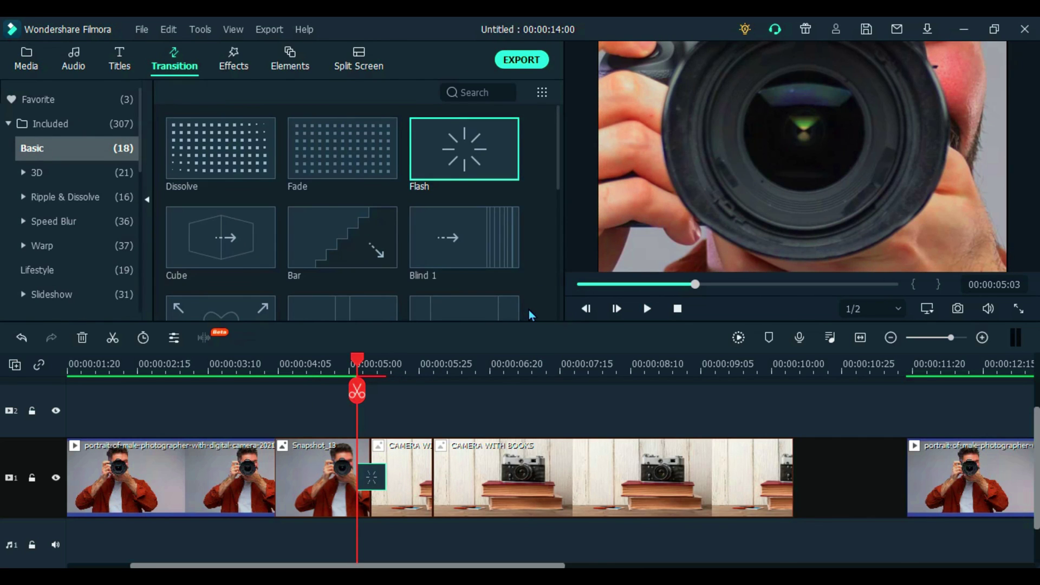
# - Place the green-screen dancing woman clip on the track above the second CAMERA WITH BOOKS part and move the last photographer clip to its end
pyautogui.click(26, 59)
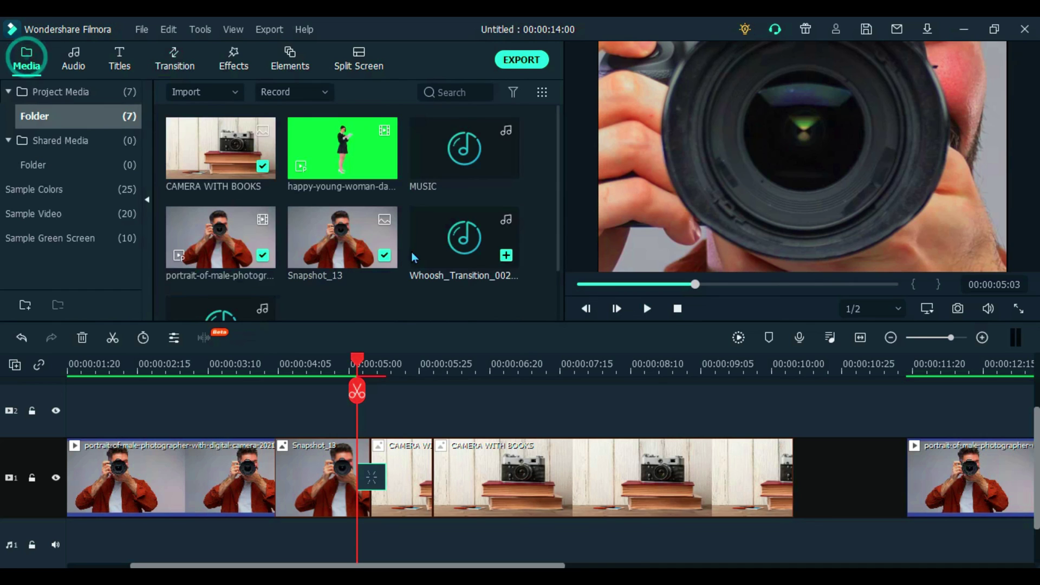
pyautogui.moveTo(342, 149); pyautogui.dragTo(440, 414)
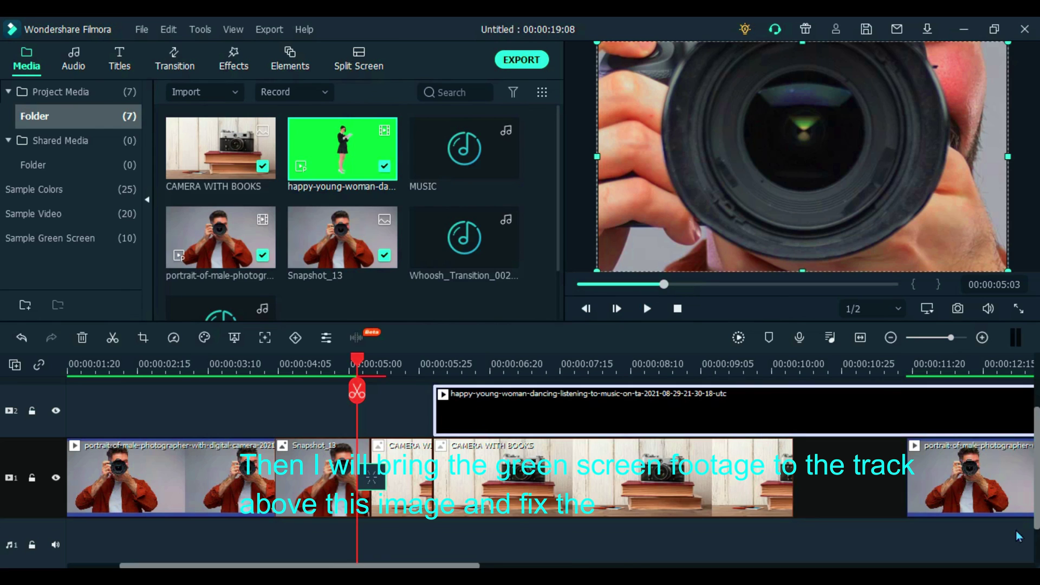
pyautogui.moveTo(1036, 489); pyautogui.dragTo(933, 503)
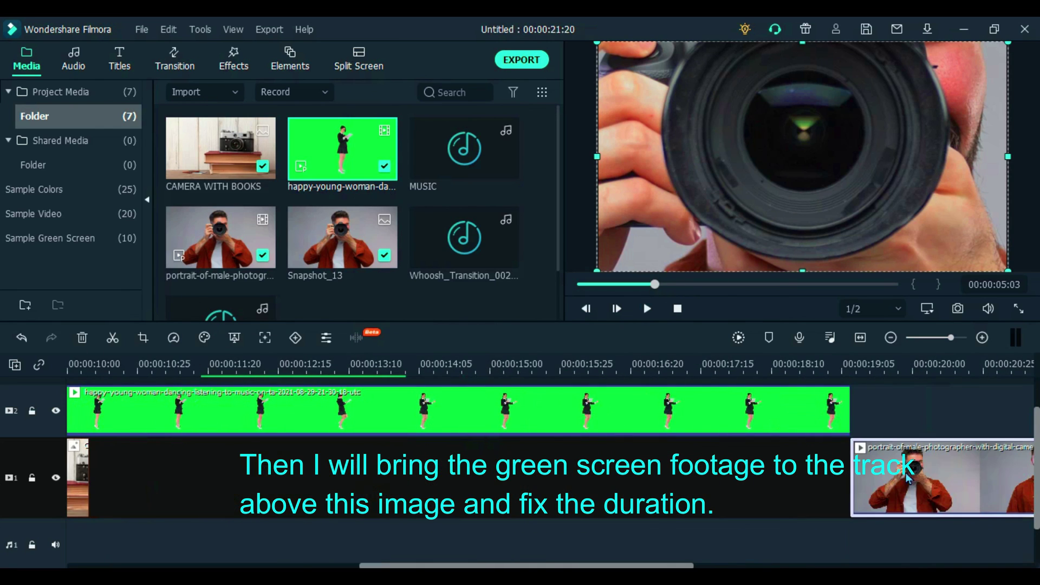
# - Extend the second CAMERA WITH BOOKS part to the end of the green-screen clip and render the timeline preview
pyautogui.moveTo(89, 490); pyautogui.dragTo(853, 496)
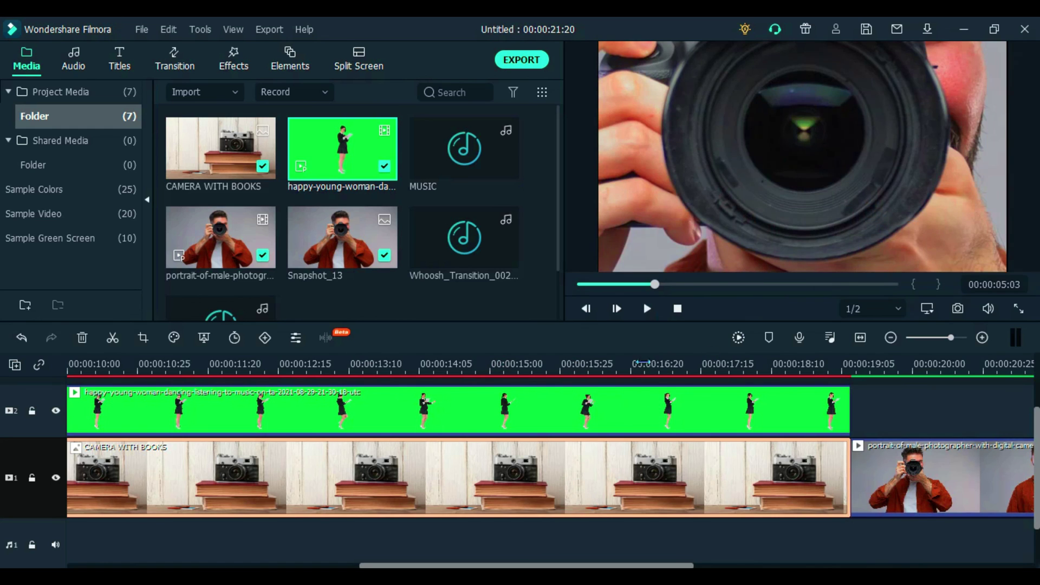
pyautogui.moveTo(639, 362); pyautogui.dragTo(377, 364)
pyautogui.click(738, 337)
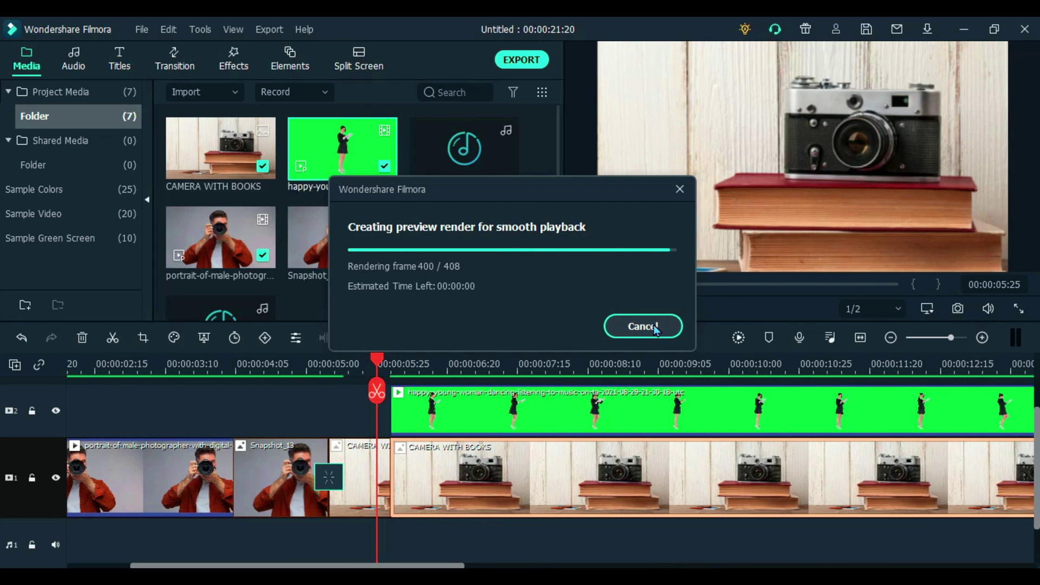
# - Set the green-screen clip's scale to 85.35% in its Transform settings
pyautogui.doubleClick(538, 410)
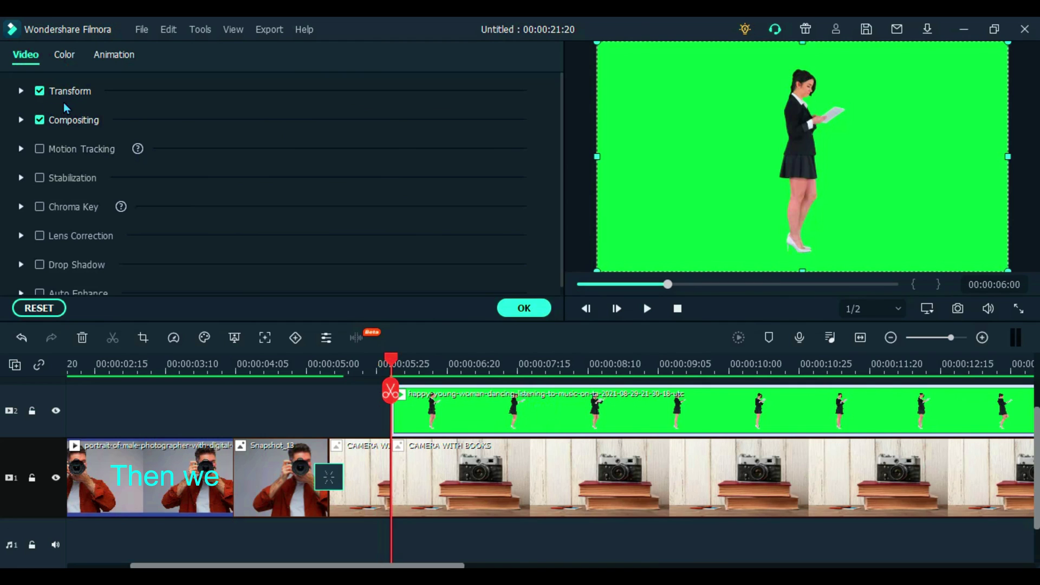
pyautogui.click(22, 92)
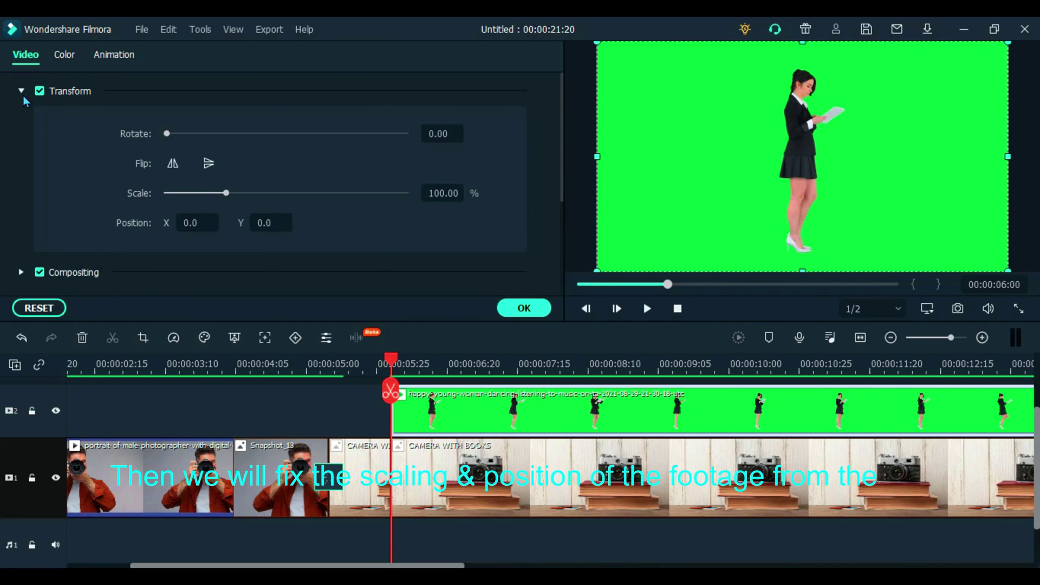
pyautogui.click(446, 193)
pyautogui.press('BackSpace')
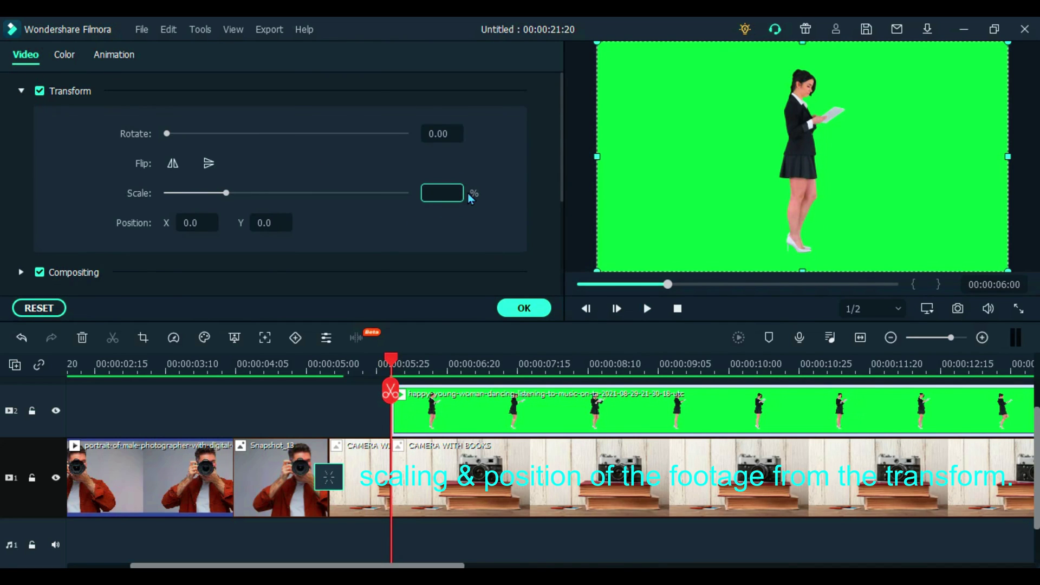
pyautogui.write('8')
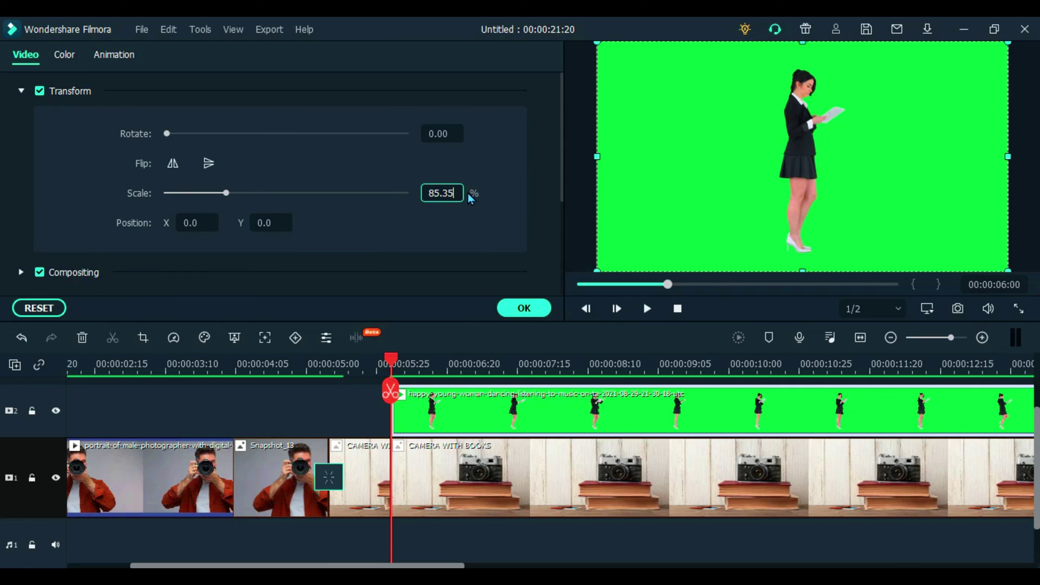
pyautogui.write('5.35')
pyautogui.press('Return')
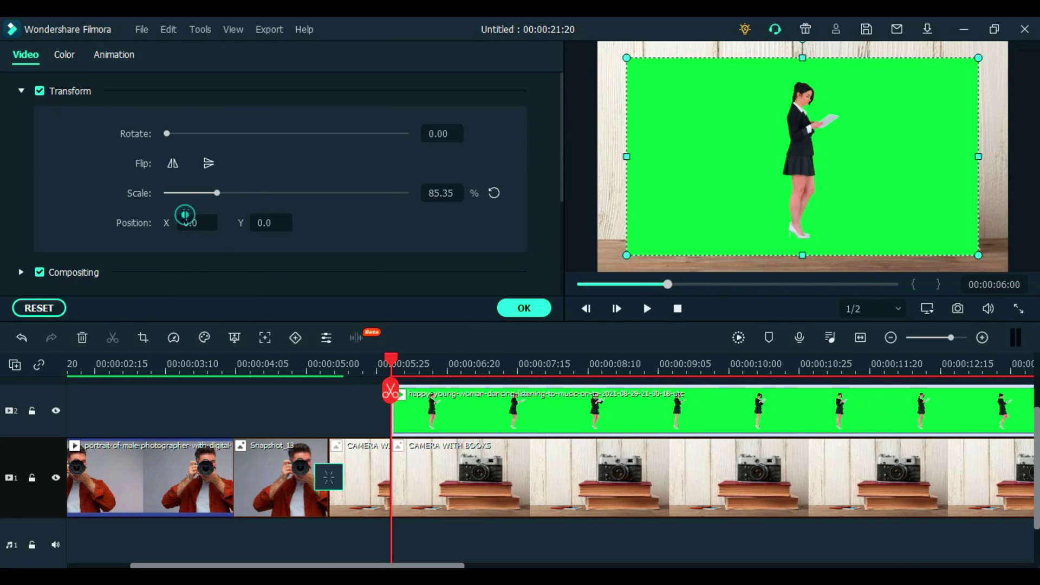
# - Set the green-screen clip's position to X -210 and Y -33
pyautogui.click(185, 216)
pyautogui.moveTo(278, 228); pyautogui.dragTo(260, 228)
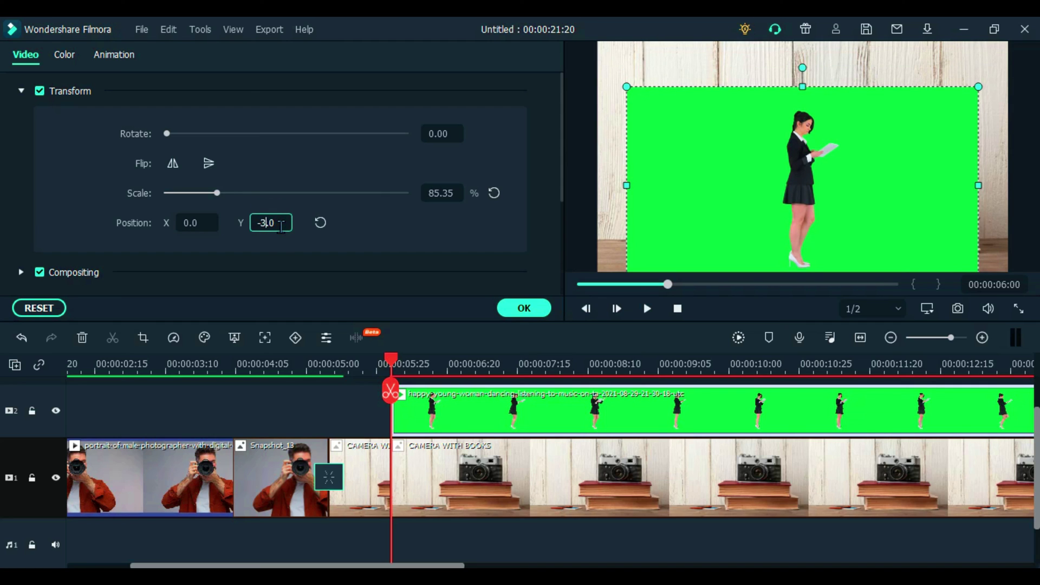
pyautogui.press('Return')
pyautogui.moveTo(191, 222); pyautogui.dragTo(179, 222)
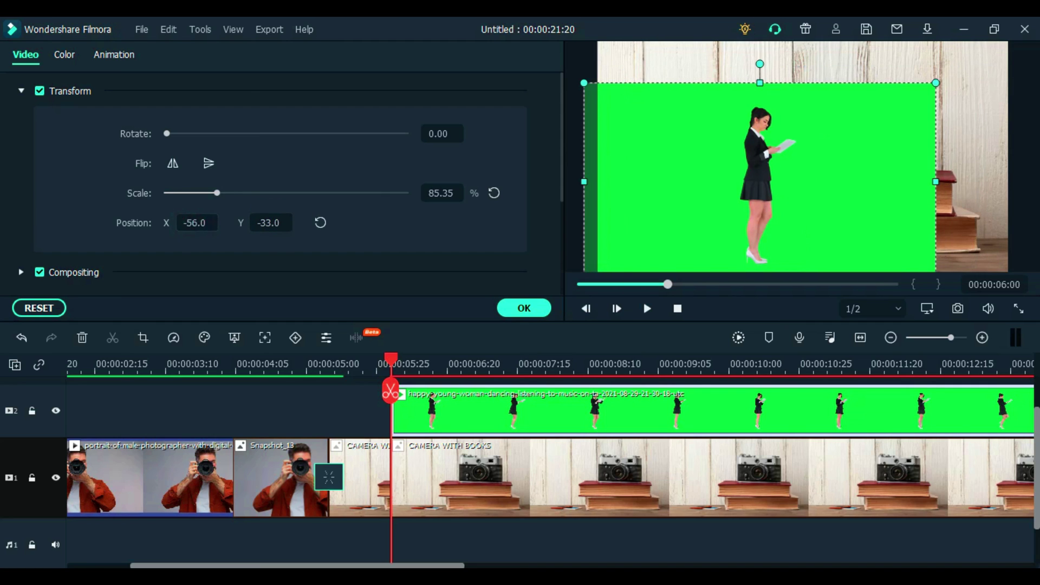
pyautogui.click(197, 223)
pyautogui.press('BackSpace')
pyautogui.press('BackSpace')
pyautogui.press('BackSpace')
pyautogui.write('21')
pyautogui.press('Return')
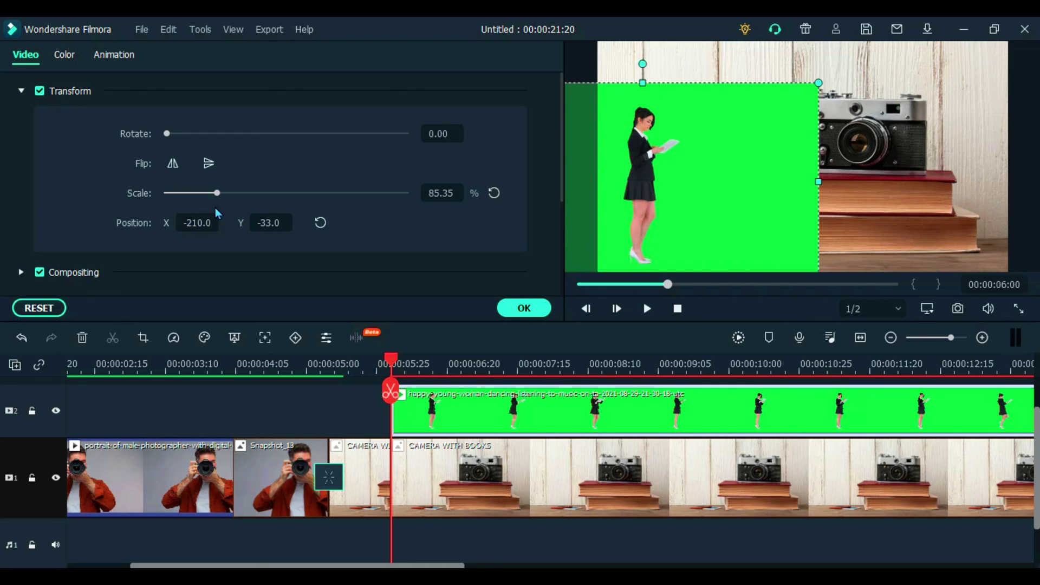
pyautogui.click(528, 314)
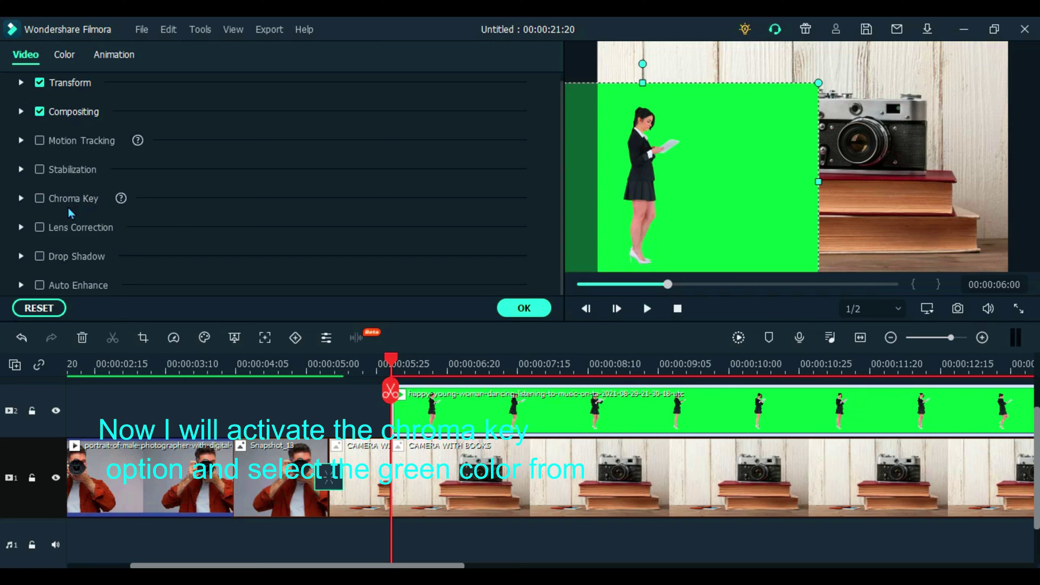
# - Key out the woman clip's green background with Chroma Key, sampling the green from the footage, with offset 7 and tolerance 52
pyautogui.click(40, 198)
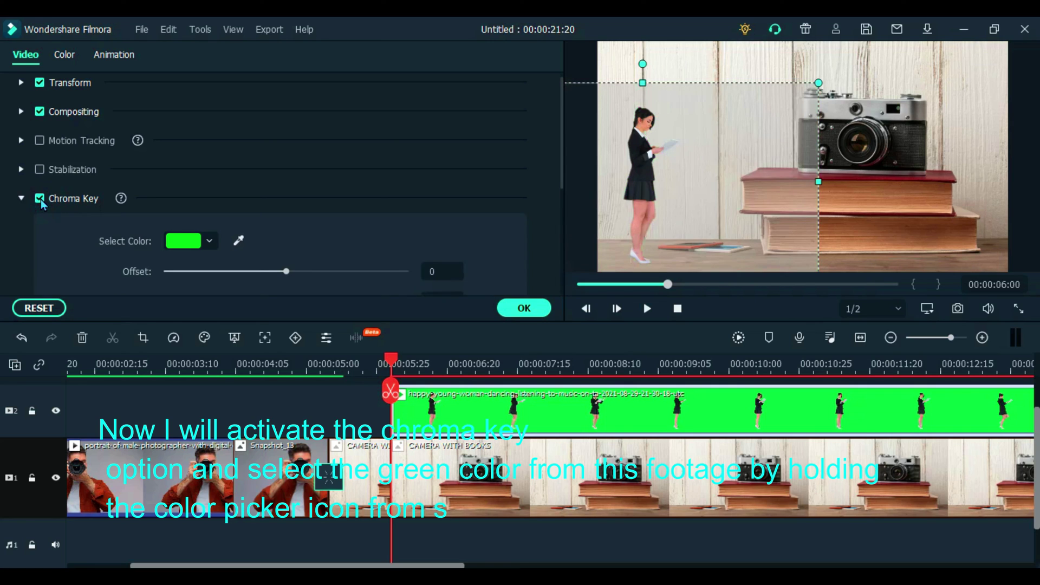
pyautogui.scroll(-2, 355, 249)
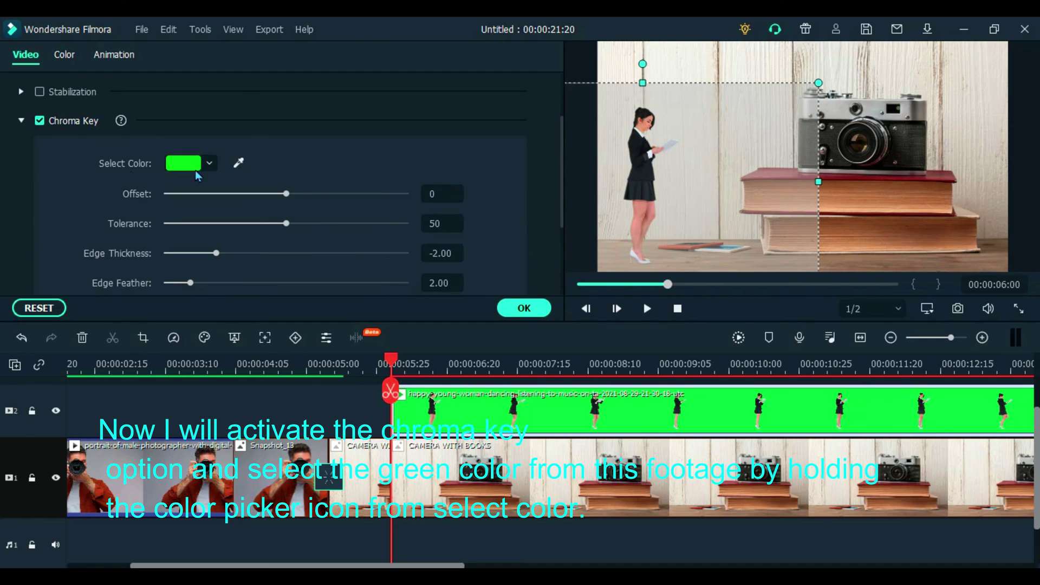
pyautogui.click(239, 163)
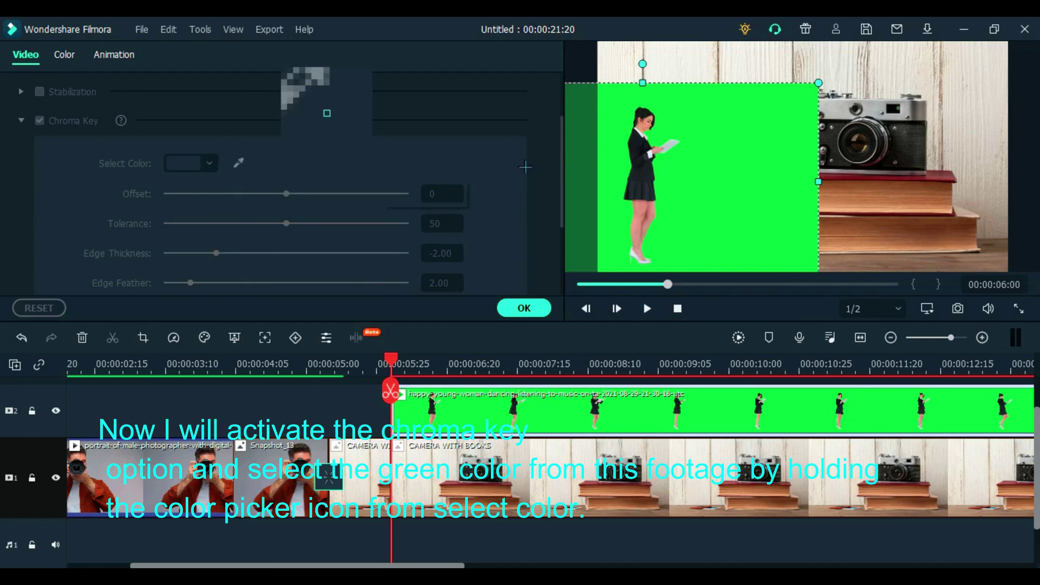
pyautogui.click(774, 189)
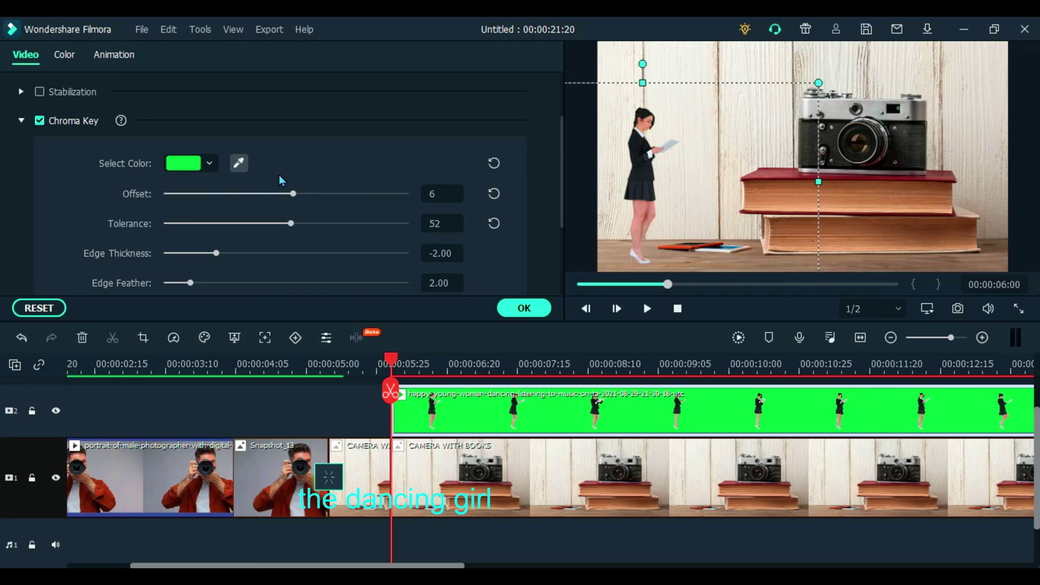
pyautogui.scroll(-2, 306, 202)
pyautogui.moveTo(296, 167); pyautogui.dragTo(291, 198)
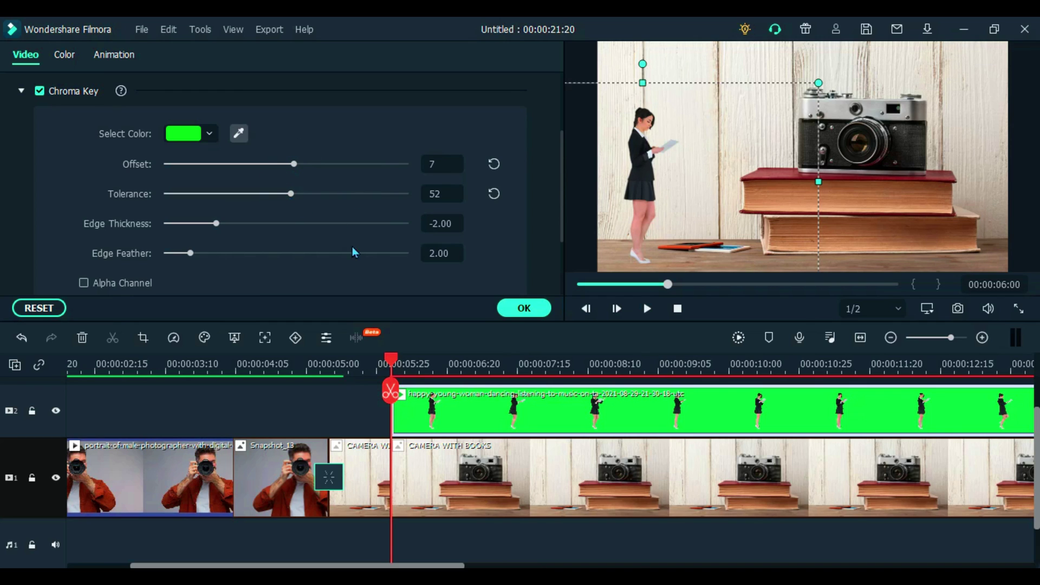
# - Refine the chroma key with tolerance 53, edge thickness -2.53 and edge feather 2.23, and apply the clip settings
pyautogui.click(452, 223)
pyautogui.press('BackSpace')
pyautogui.press('BackSpace')
pyautogui.write('15')
pyautogui.press('Return')
pyautogui.click(451, 254)
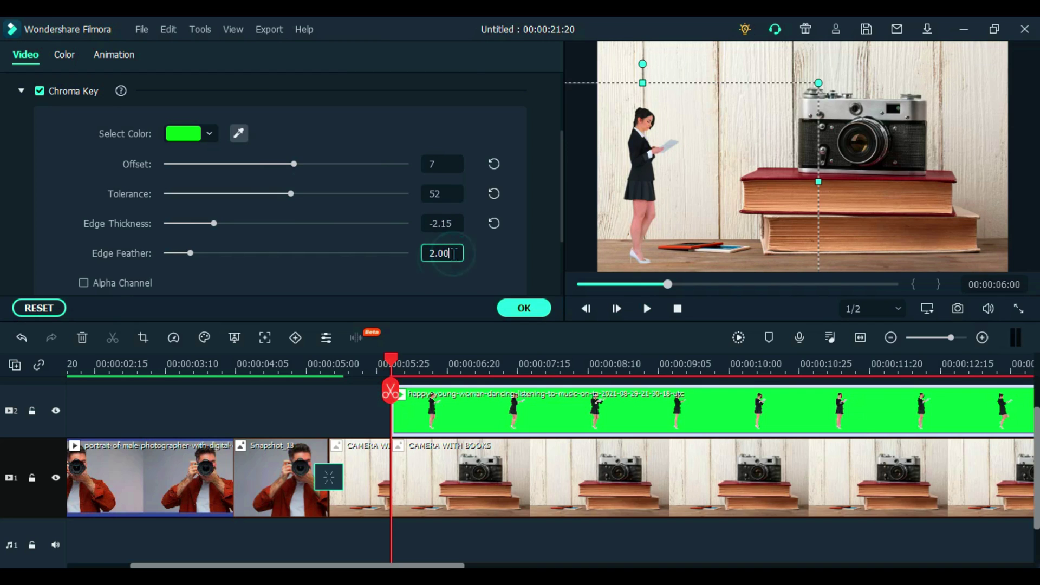
pyautogui.write('23')
pyautogui.press('Return')
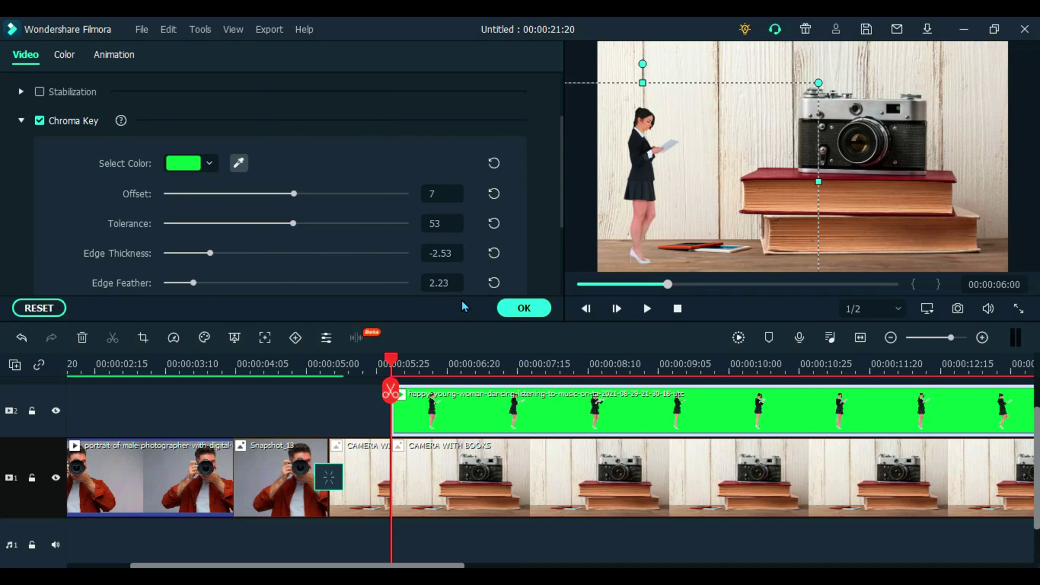
pyautogui.click(521, 307)
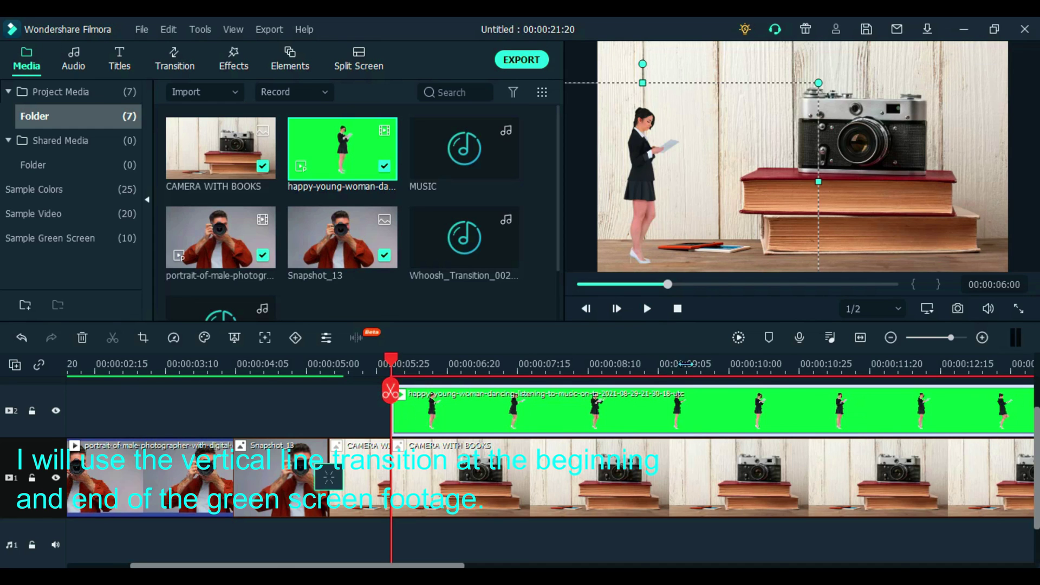
# - Add the favourite Vertical Line transition to the beginning of the green-screen woman clip and shorten its duration
pyautogui.scroll(-3, 513, 379)
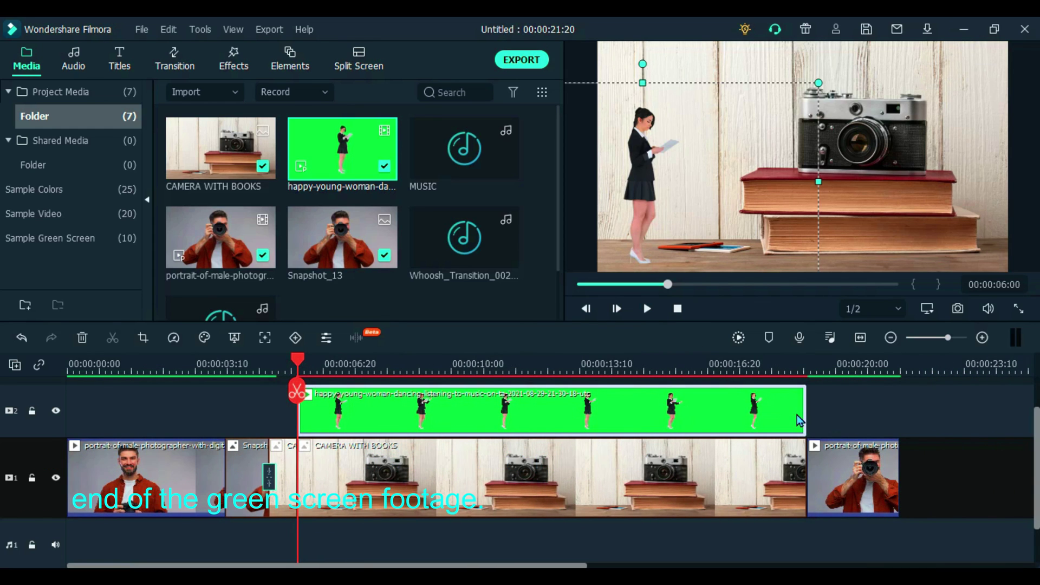
pyautogui.click(174, 59)
pyautogui.click(40, 99)
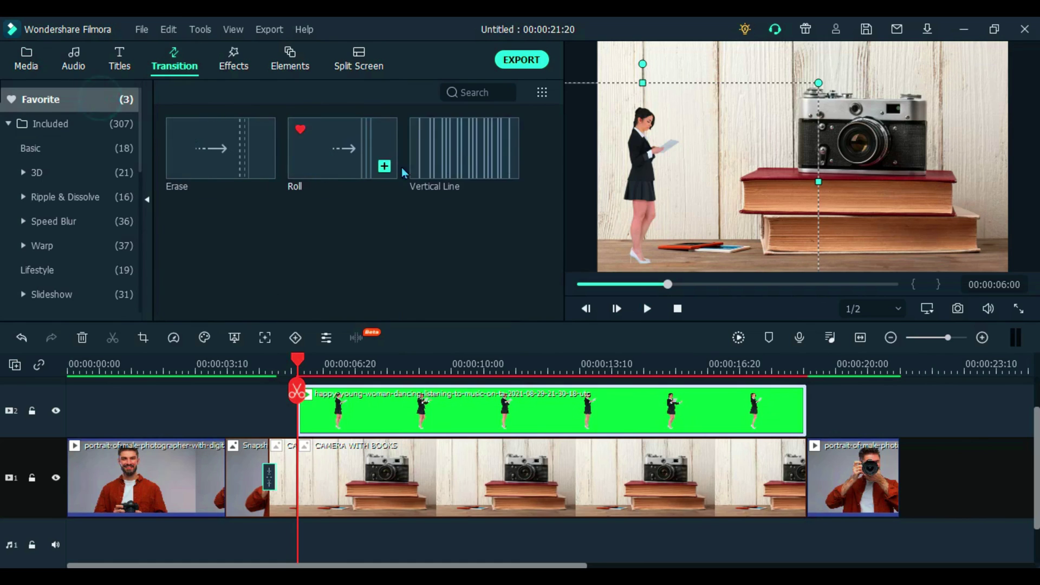
pyautogui.moveTo(464, 149)
pyautogui.mouseDown()
pyautogui.moveTo(304, 414)
pyautogui.moveTo(325, 418)
pyautogui.mouseUp()
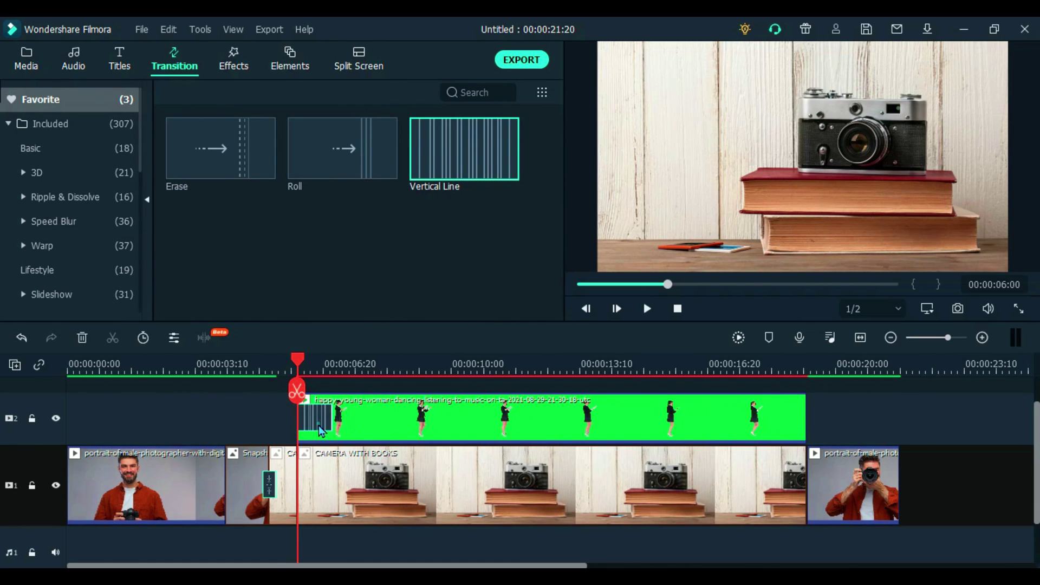
pyautogui.doubleClick(316, 417)
pyautogui.click(240, 140)
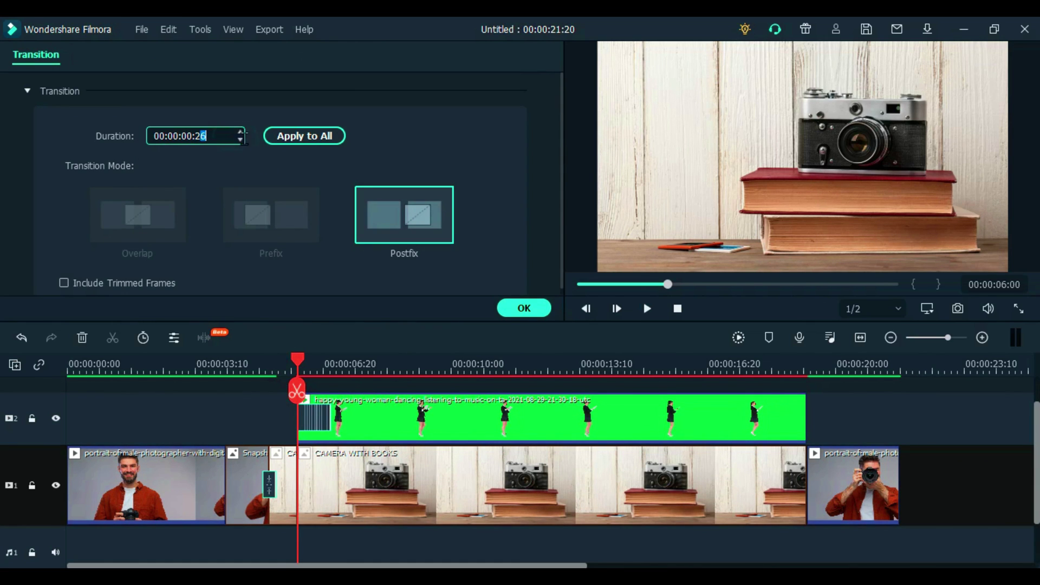
pyautogui.click(241, 139)
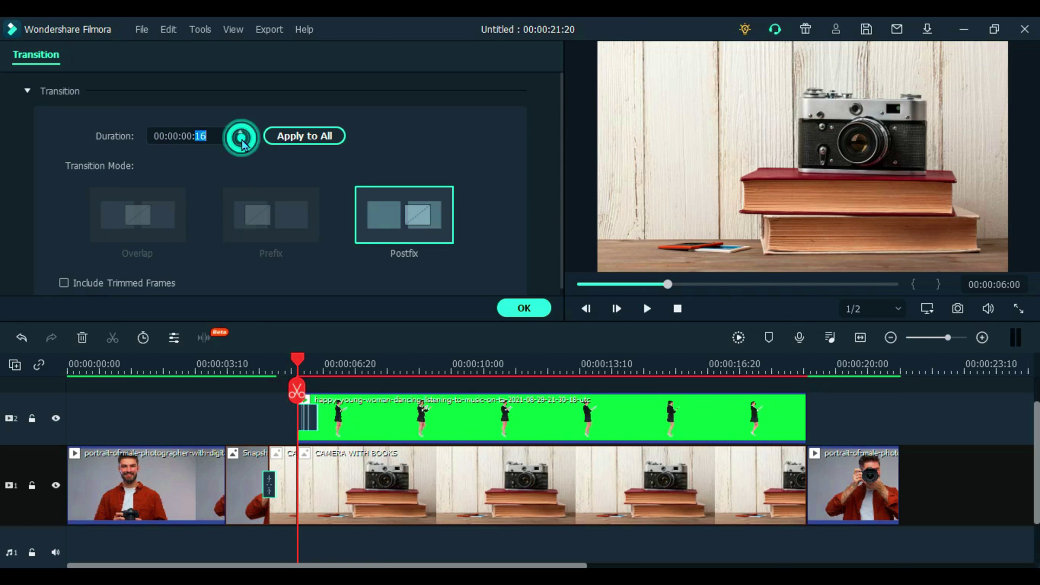
pyautogui.click(524, 308)
# - Add a Vertical Line transition to the end of the green-screen woman clip and set its duration to 00:00:00:12
pyautogui.moveTo(464, 148); pyautogui.dragTo(736, 422)
pyautogui.doubleClick(793, 418)
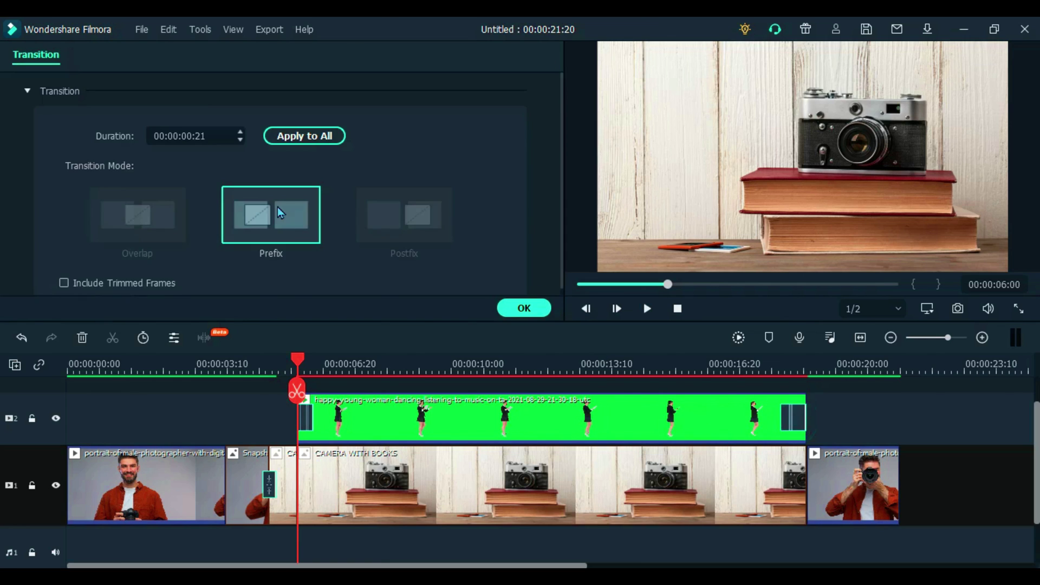
pyautogui.click(240, 139)
pyautogui.click(241, 139)
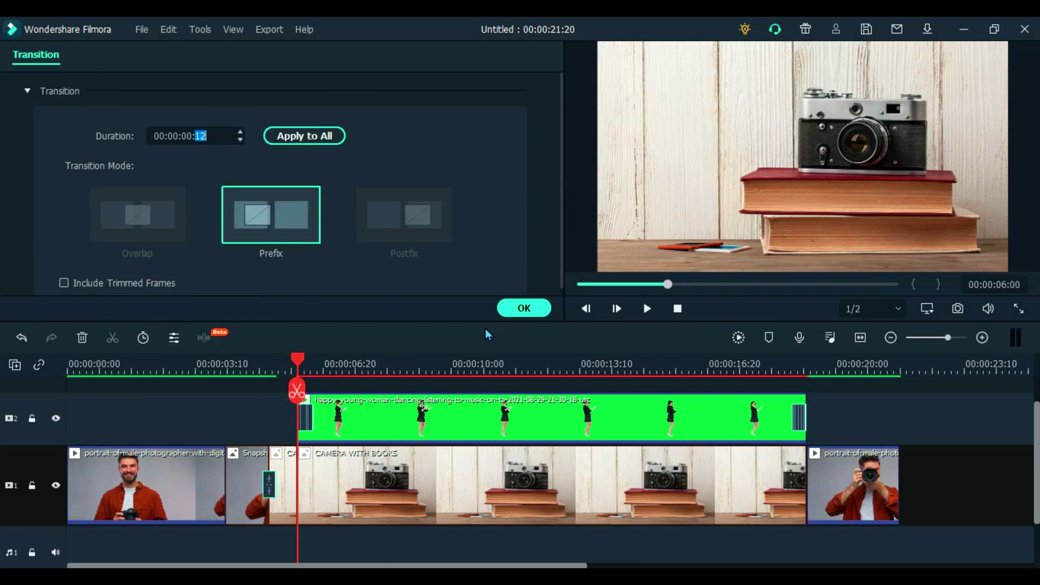
pyautogui.click(523, 308)
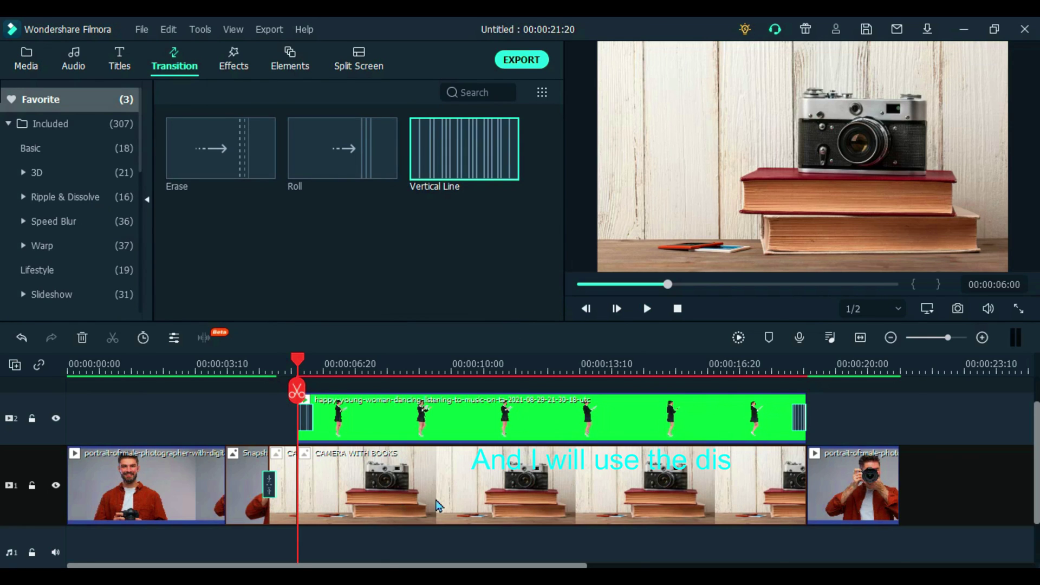
# - Add a basic Dissolve transition at the start of the camera image clip beneath the woman clip, keeping Postfix mode
pyautogui.scroll(2, 358, 363)
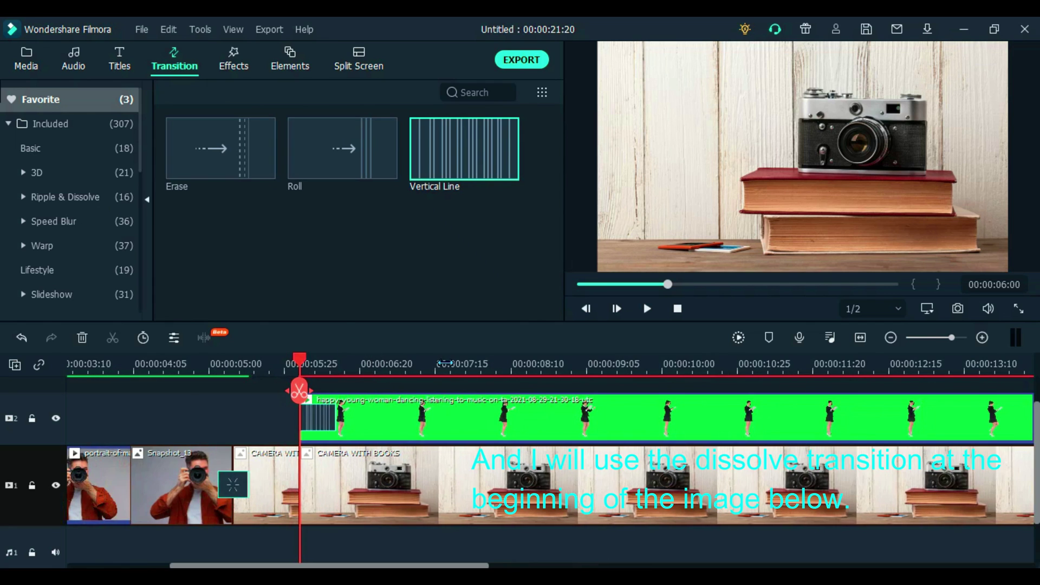
pyautogui.click(277, 494)
pyautogui.moveTo(299, 359); pyautogui.dragTo(271, 361)
pyautogui.click(348, 504)
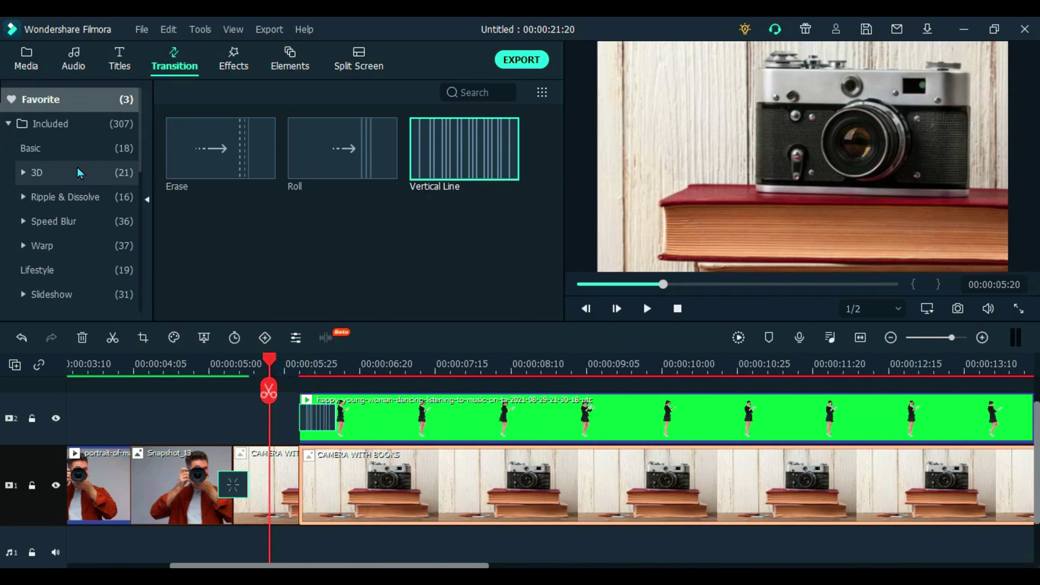
pyautogui.click(50, 149)
pyautogui.moveTo(221, 157); pyautogui.dragTo(379, 483)
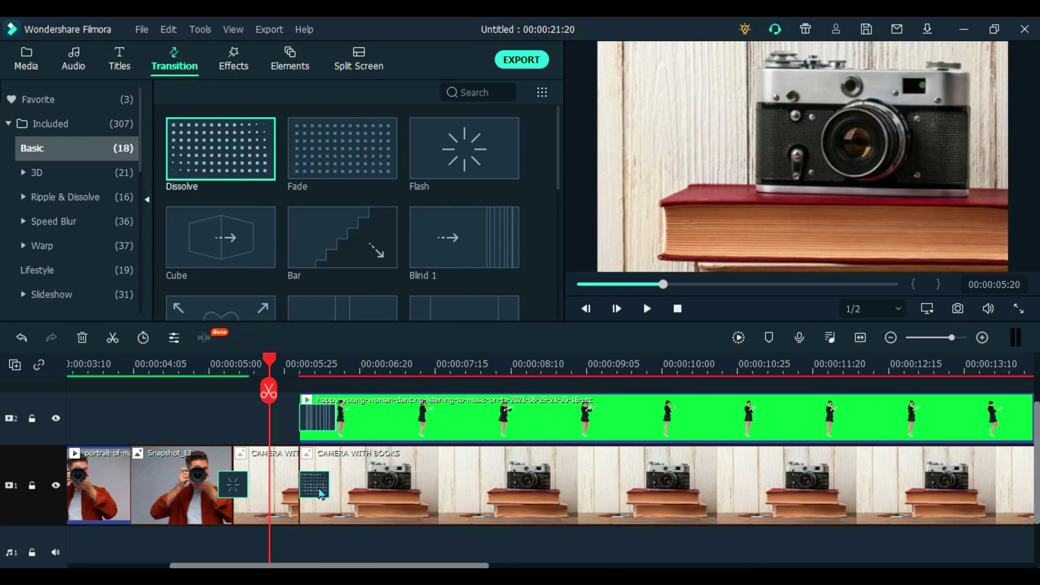
pyautogui.doubleClick(314, 485)
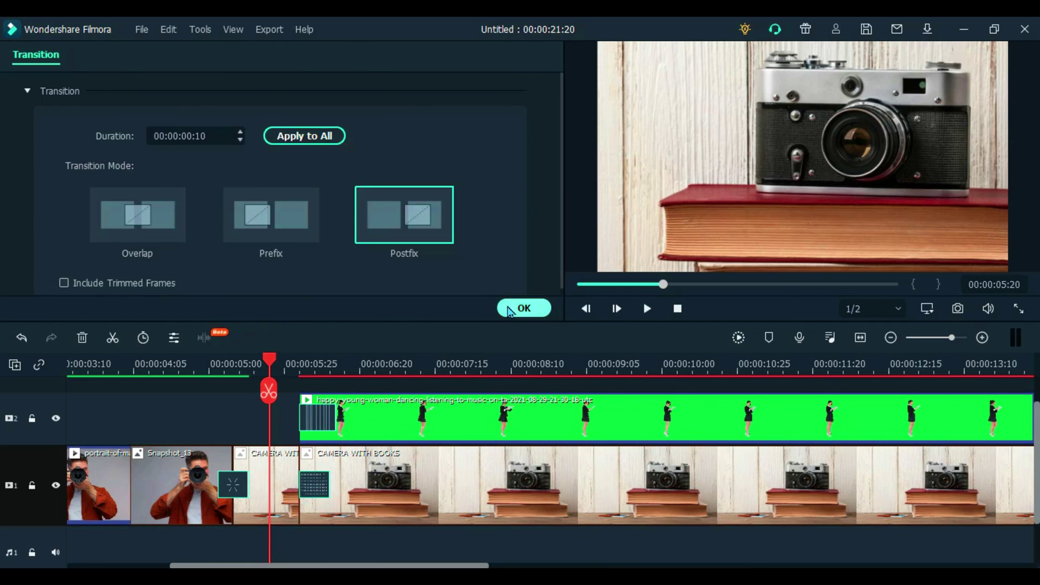
pyautogui.click(509, 309)
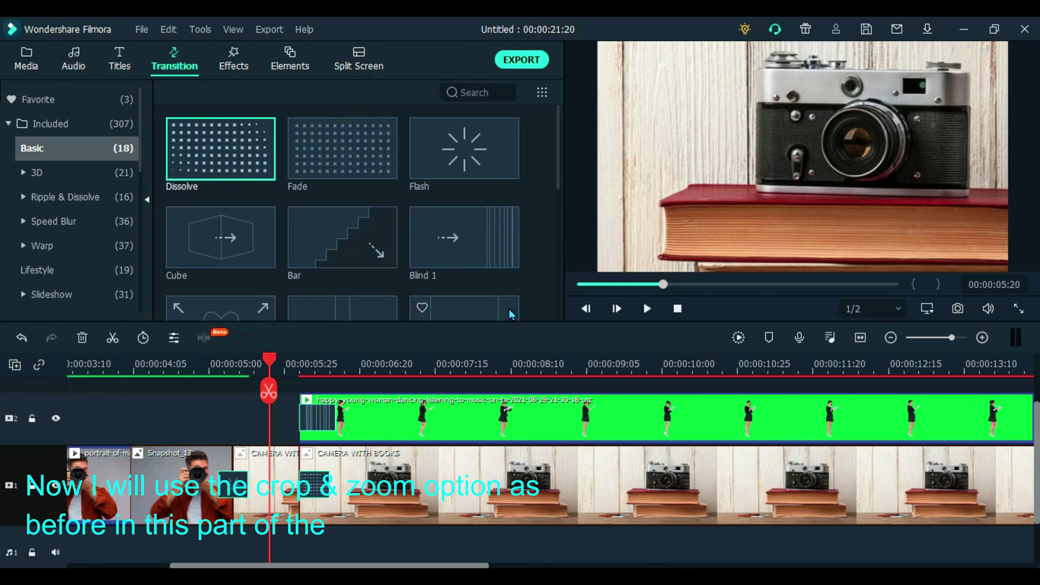
# - Move the closing photographer clip further along the track and extend the camera image past the woman clip's end
pyautogui.moveTo(769, 356); pyautogui.dragTo(459, 354)
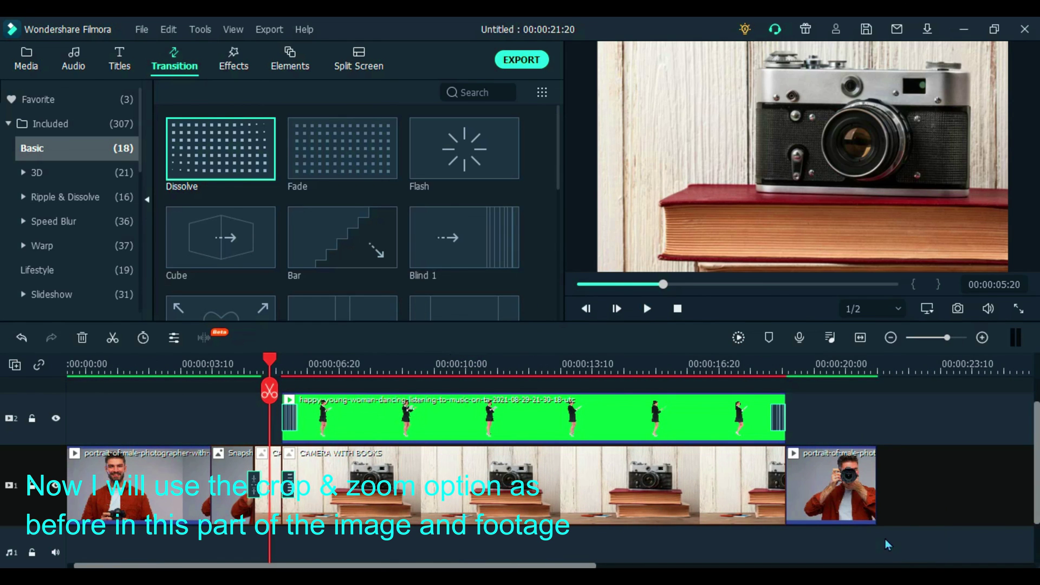
pyautogui.moveTo(842, 493); pyautogui.dragTo(1007, 493)
pyautogui.moveTo(784, 492); pyautogui.dragTo(868, 491)
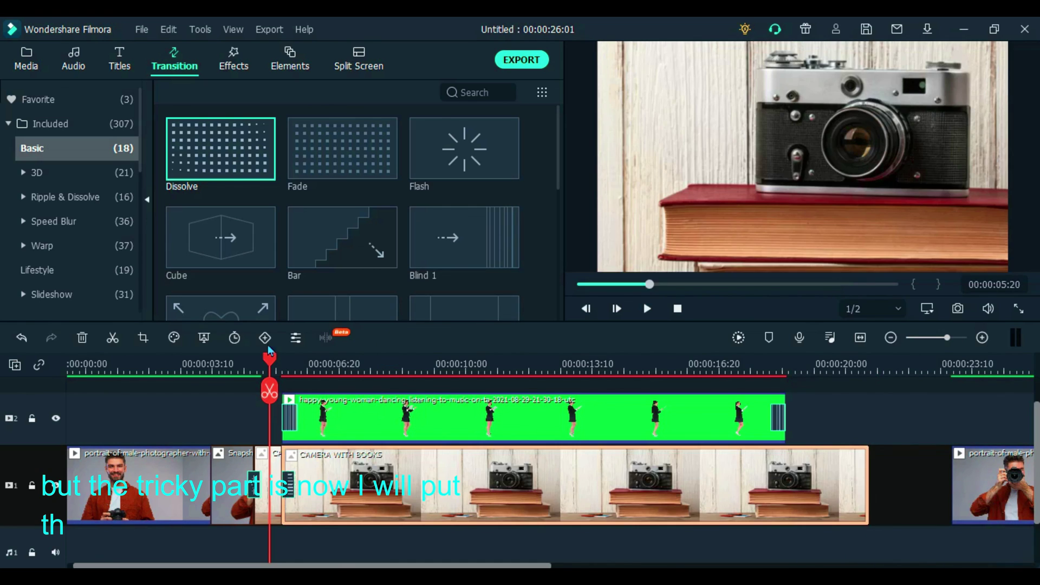
# - Split the camera image at 00:00:19:09 and give its last piece a reversed Pan & Zoom, using a 131 × 74 frame on the lens
pyautogui.moveTo(269, 352); pyautogui.dragTo(796, 395)
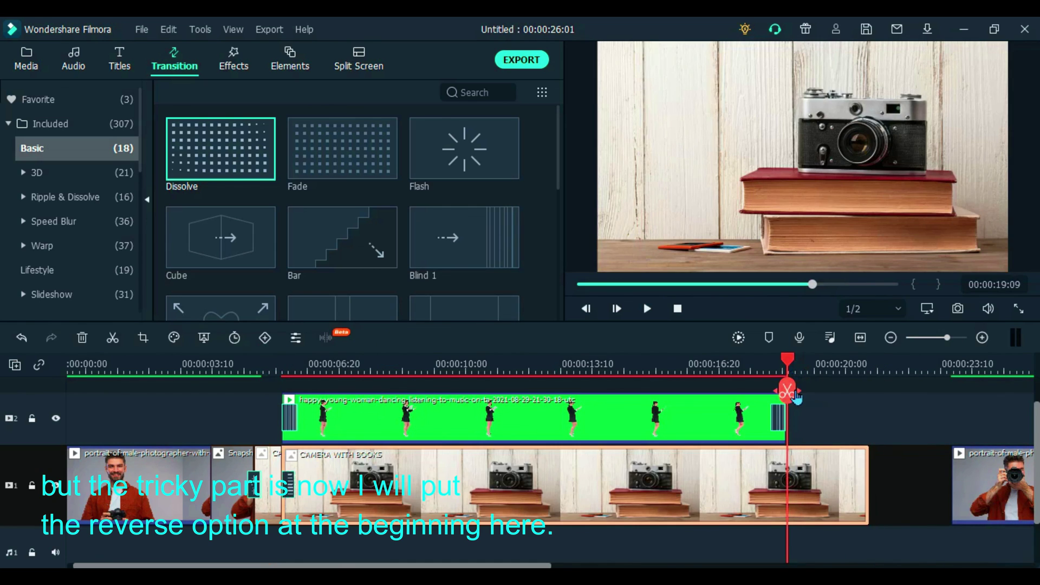
pyautogui.rightClick(829, 489)
pyautogui.click(565, 239)
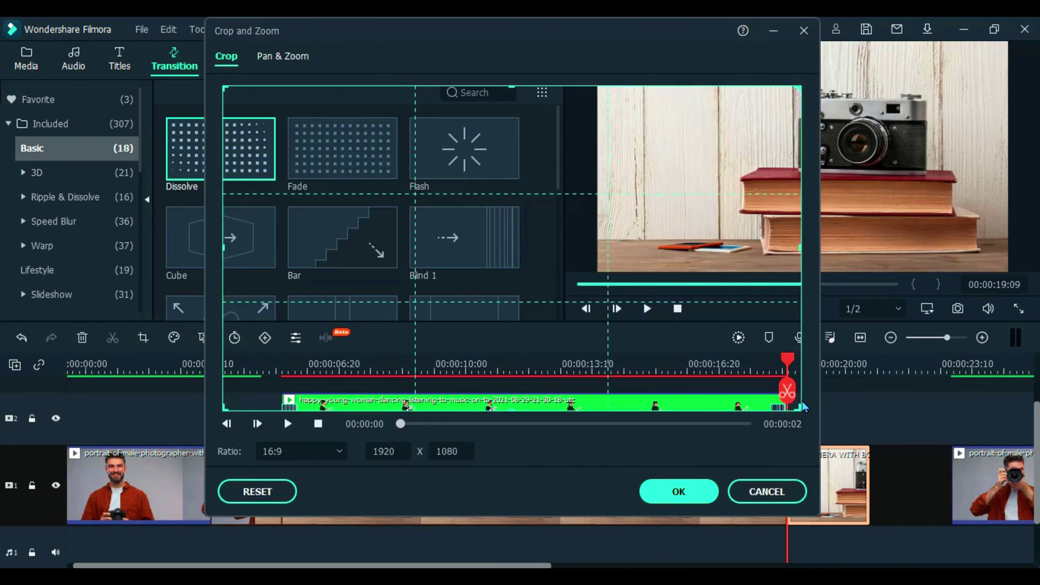
pyautogui.click(282, 57)
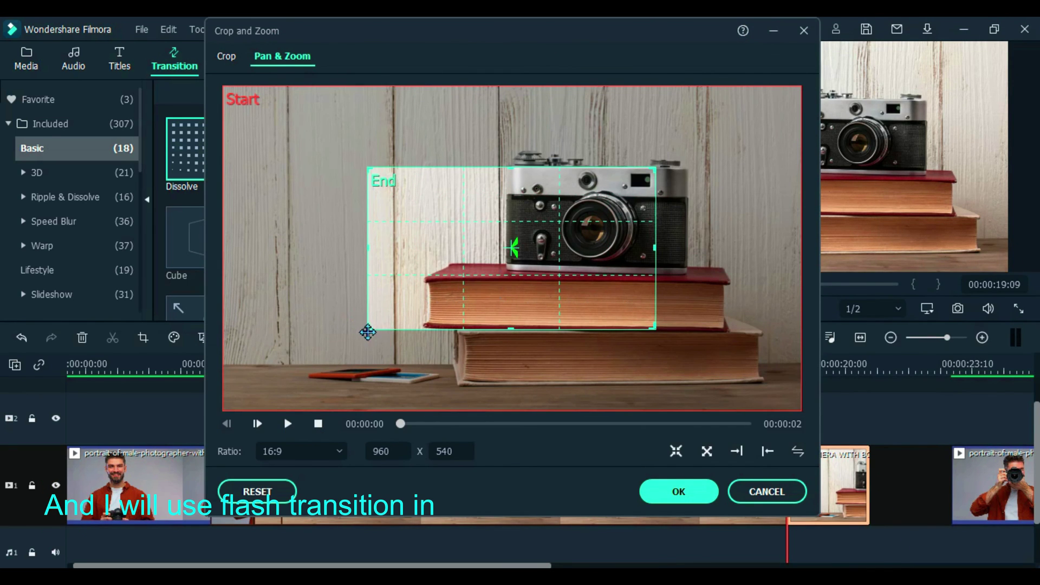
pyautogui.moveTo(368, 332); pyautogui.dragTo(588, 229)
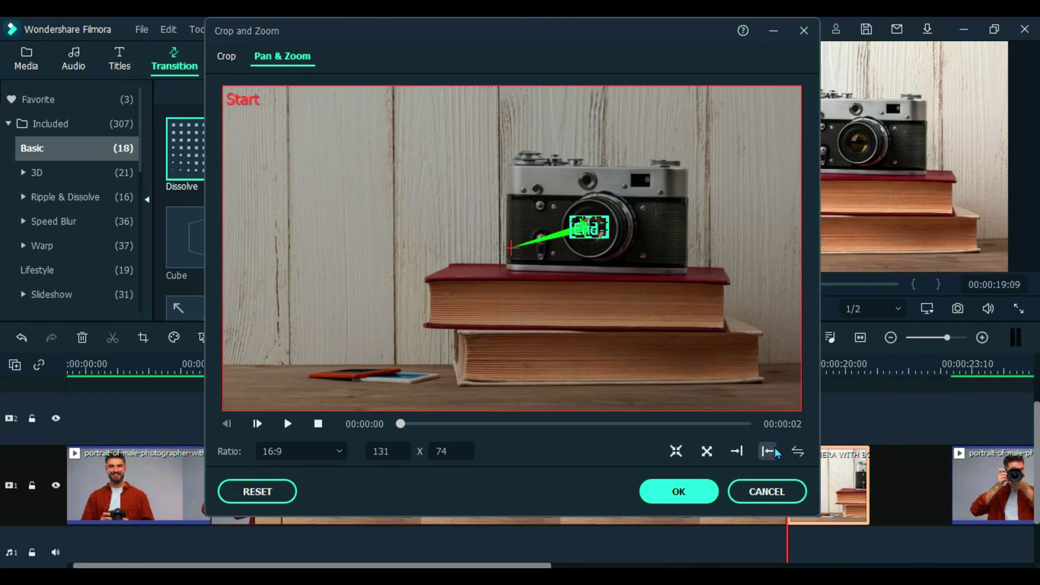
pyautogui.click(798, 451)
pyautogui.click(688, 497)
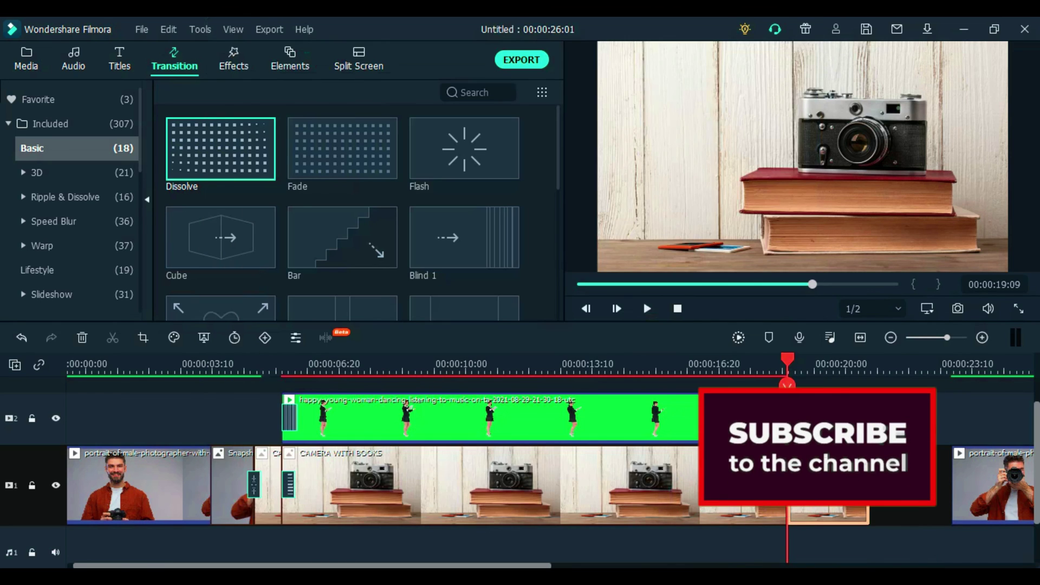
# - Join the closing photographer clip to the camera image and apply Pan & Zoom with a 262 × 147 end frame on the lens
pyautogui.rightClick(828, 482)
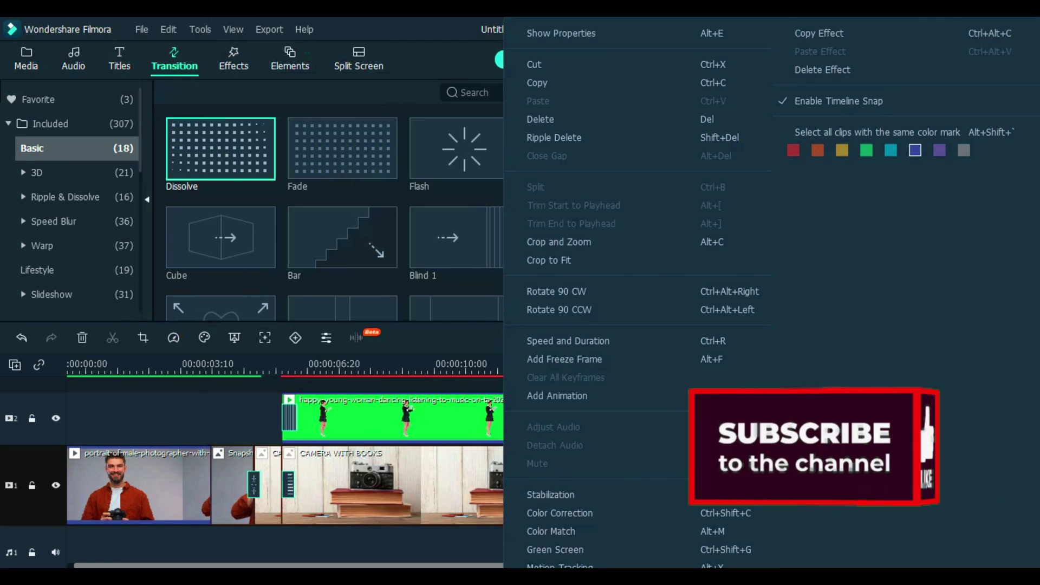
pyautogui.click(520, 242)
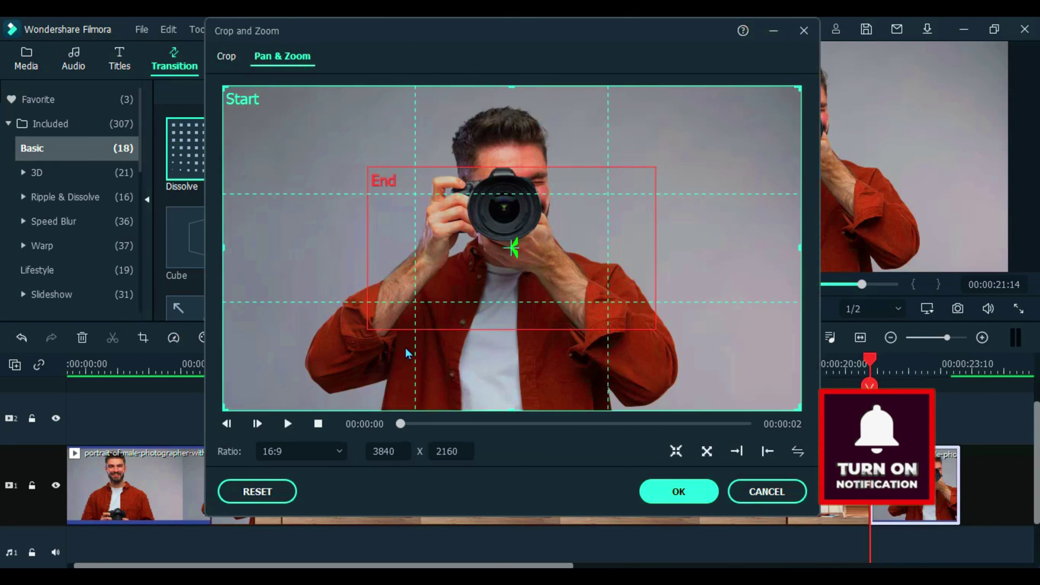
pyautogui.click(509, 228)
pyautogui.moveTo(367, 328); pyautogui.dragTo(506, 210)
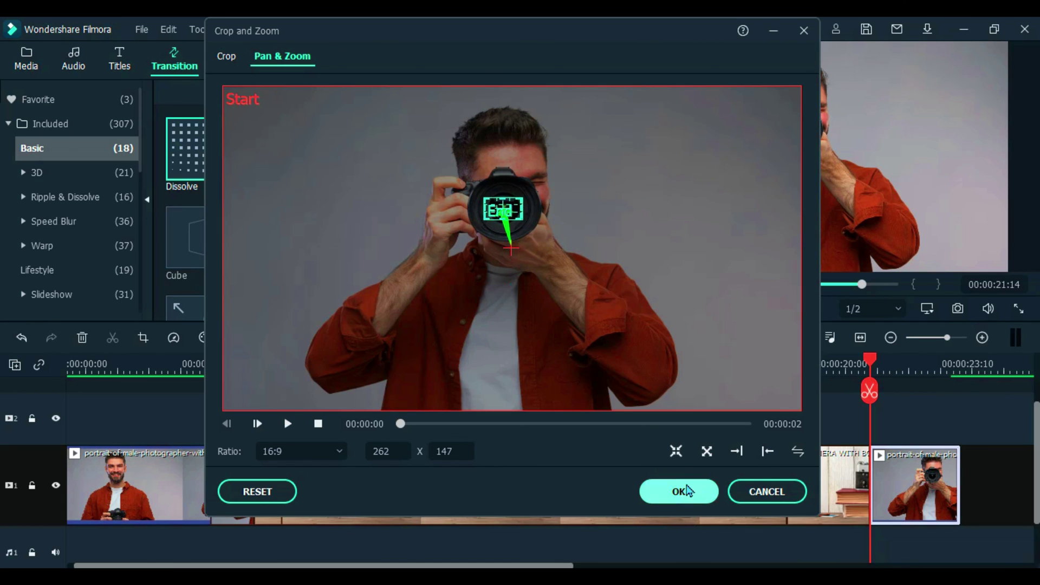
pyautogui.click(687, 490)
# - Add a Flash transition between the last camera image piece and the closing photographer clip, and shorten its duration
pyautogui.click(848, 369)
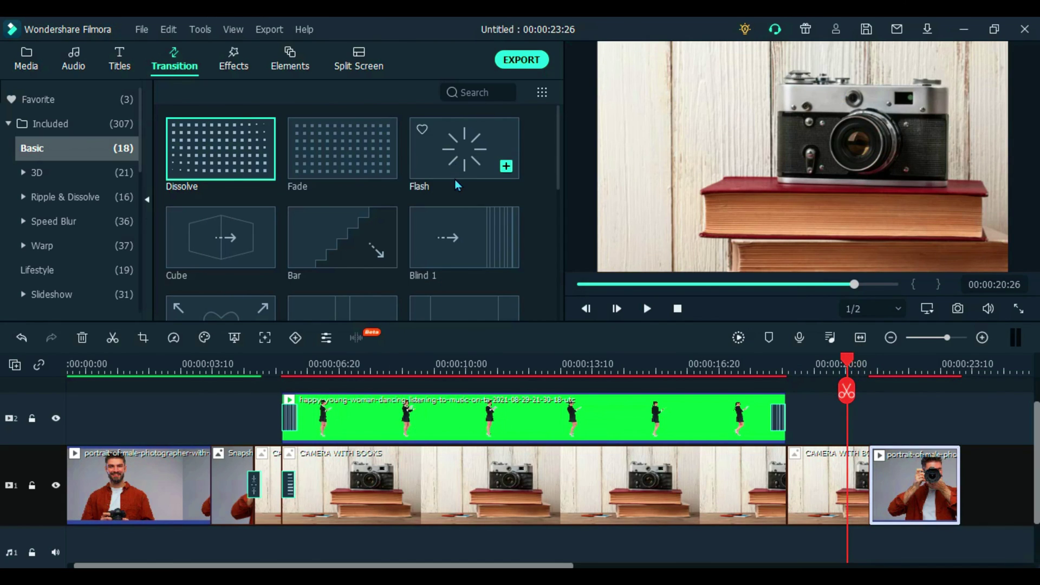
pyautogui.moveTo(458, 185); pyautogui.dragTo(853, 488)
pyautogui.doubleClick(869, 485)
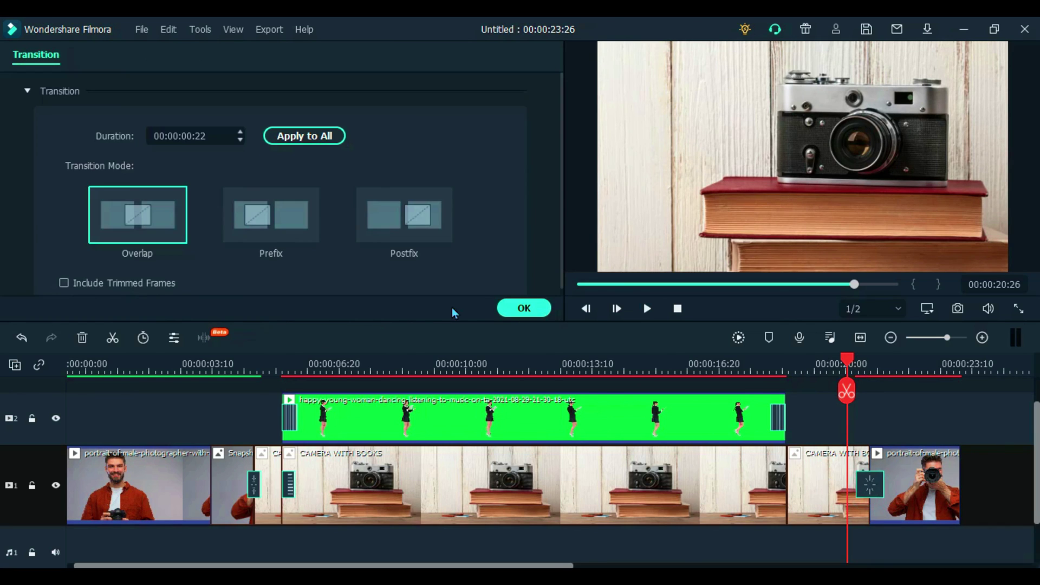
pyautogui.click(240, 139)
pyautogui.click(240, 140)
pyautogui.click(534, 308)
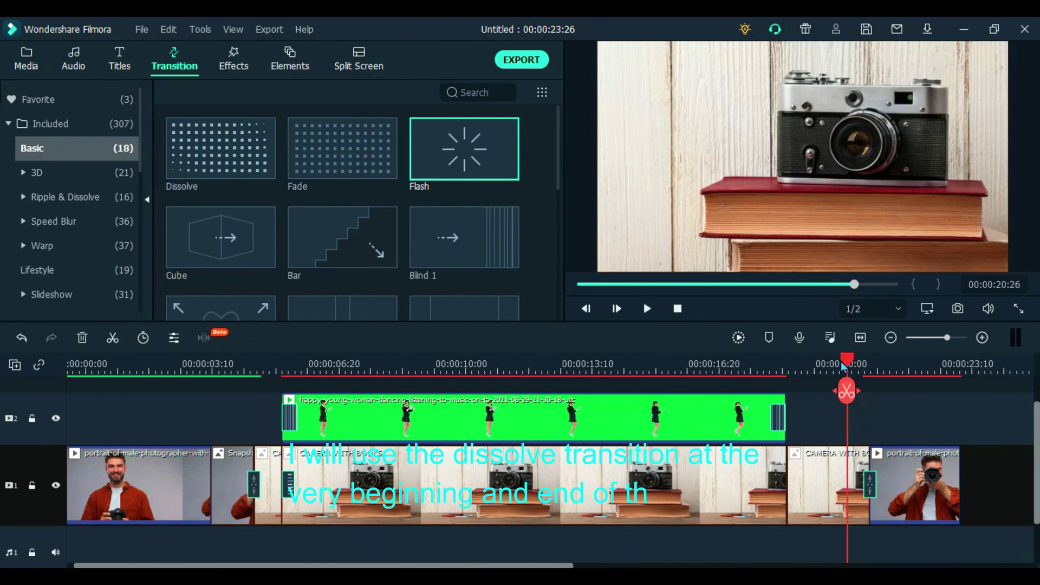
# - Add a Dissolve transition at the very start of the first photographer clip with a duration of 00:00:00:10
pyautogui.press('Home')
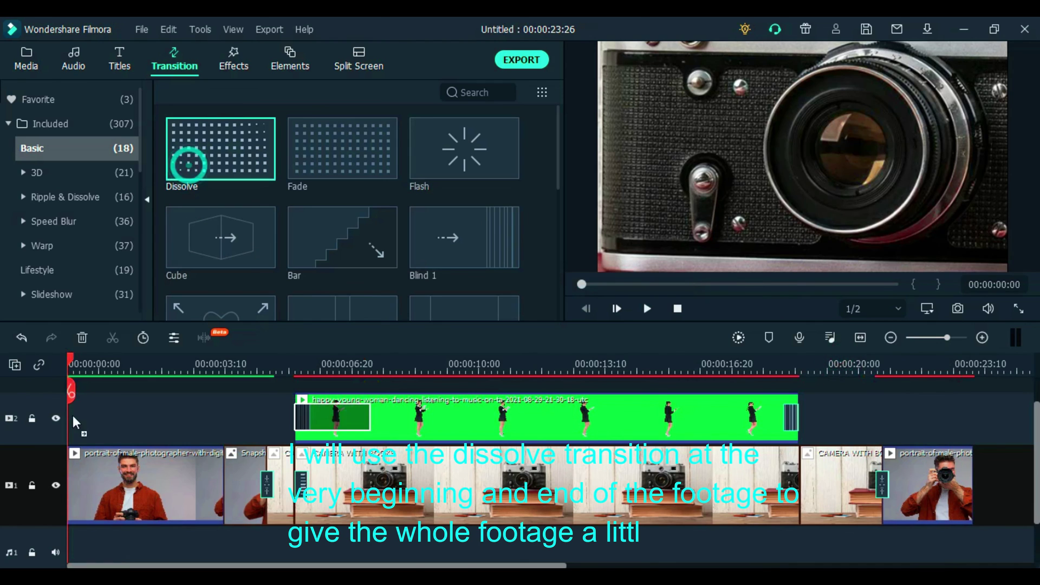
pyautogui.moveTo(186, 157); pyautogui.dragTo(87, 484)
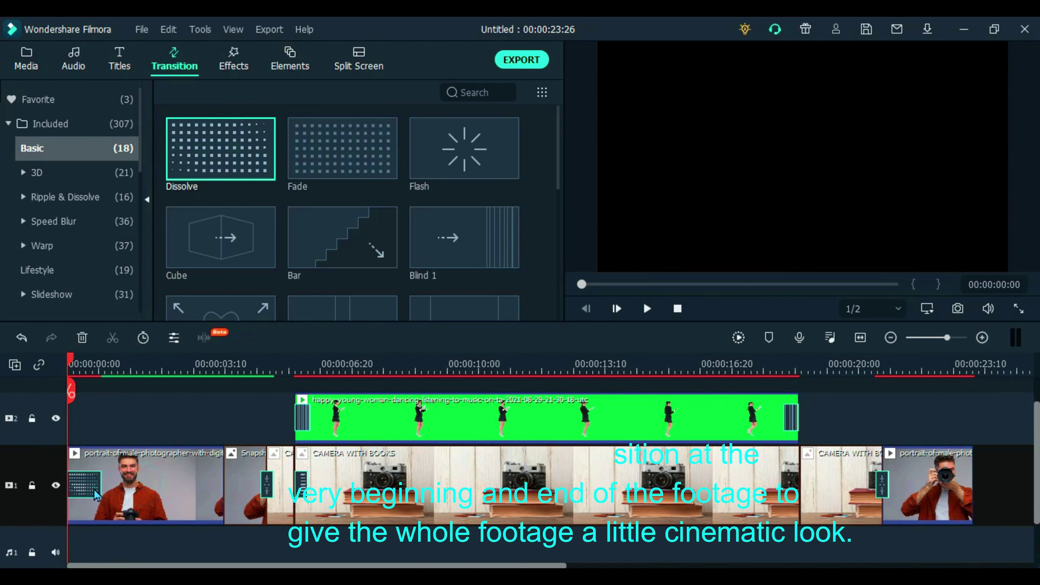
pyautogui.doubleClick(83, 484)
pyautogui.click(241, 138)
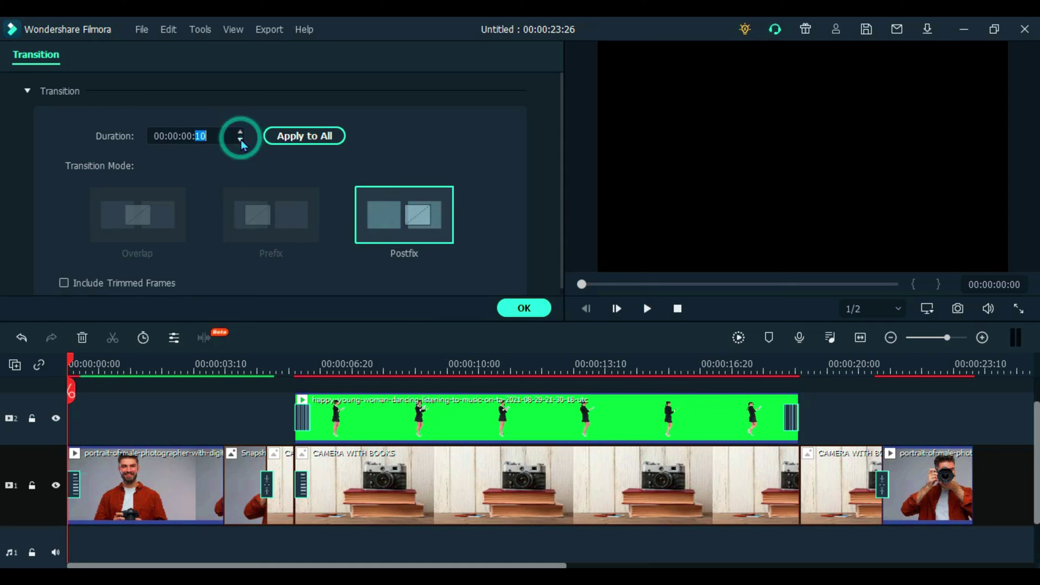
pyautogui.click(524, 307)
# - Add a Dissolve transition at the end of the closing photographer clip and apply its settings
pyautogui.click(71, 360)
pyautogui.moveTo(71, 360); pyautogui.dragTo(938, 360)
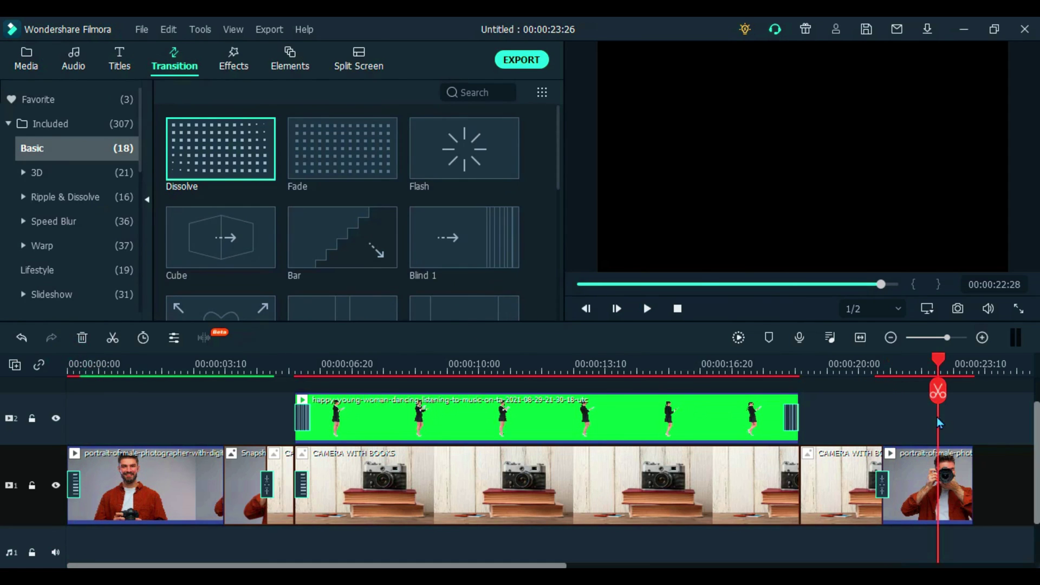
pyautogui.moveTo(209, 179); pyautogui.dragTo(968, 492)
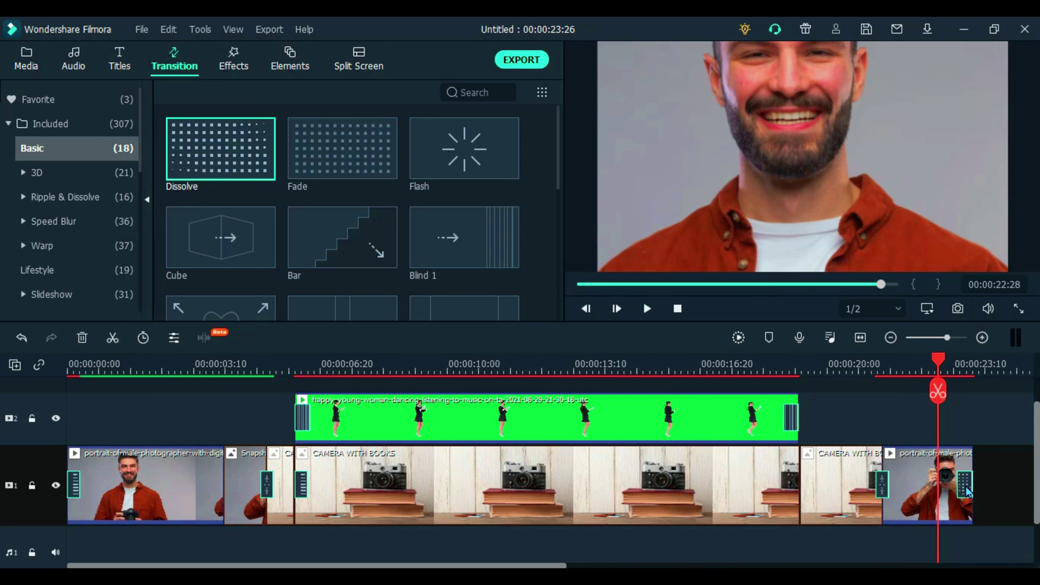
pyautogui.doubleClick(968, 492)
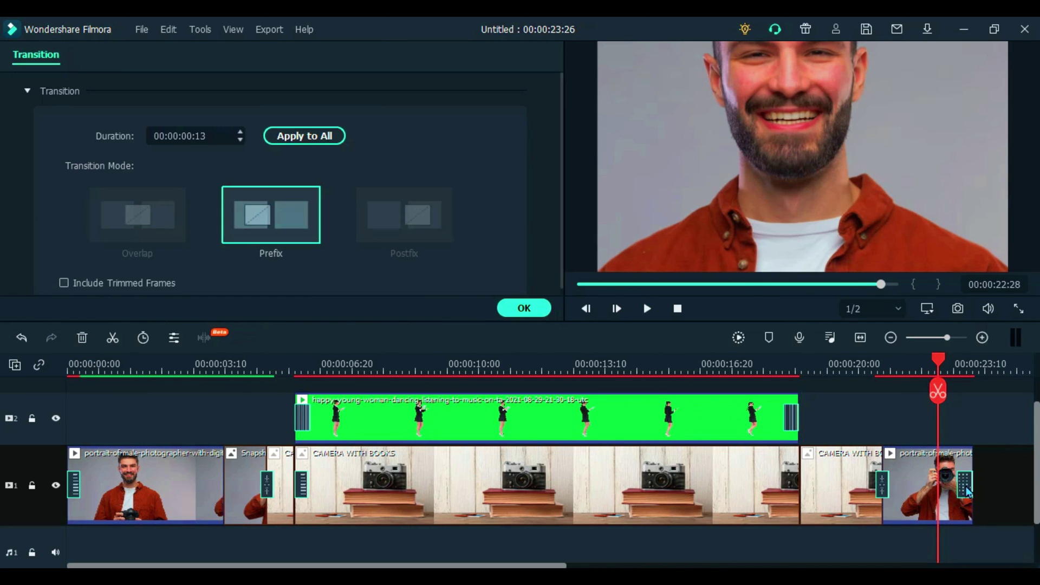
pyautogui.click(524, 313)
# - Render the timeline preview for smooth playback and lock both video tracks
pyautogui.click(245, 371)
pyautogui.click(737, 338)
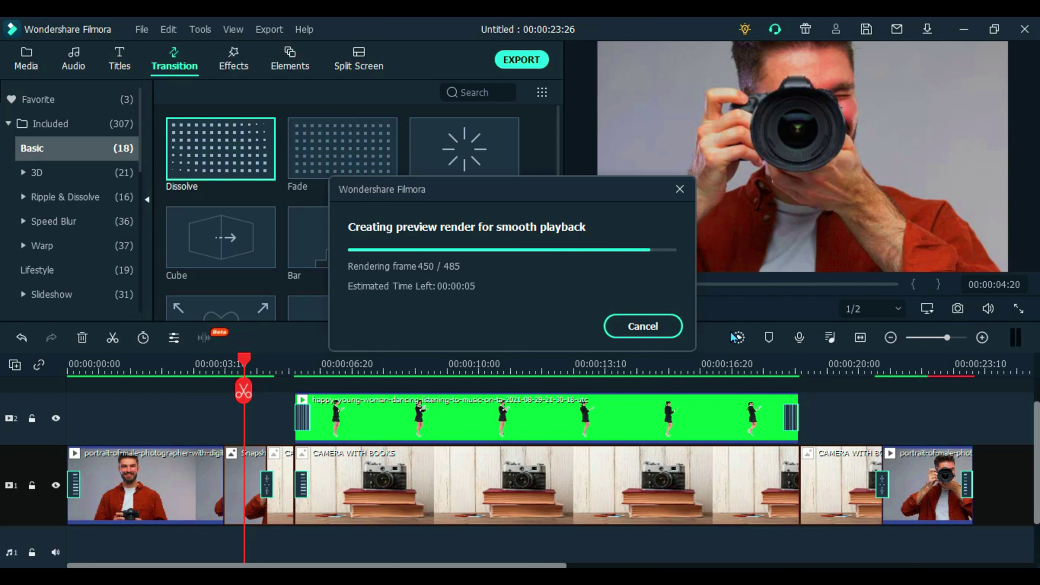
pyautogui.click(32, 485)
# - Place the MUSIC file on the first audio track, starting at the beginning of the timeline
pyautogui.scroll(-2, 33, 509)
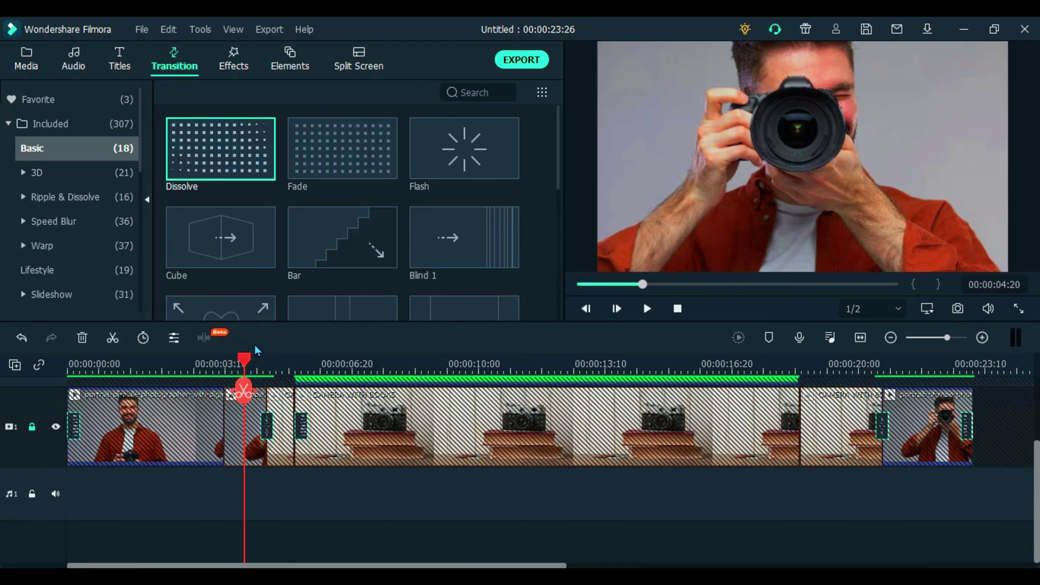
pyautogui.press('Home')
pyautogui.click(26, 58)
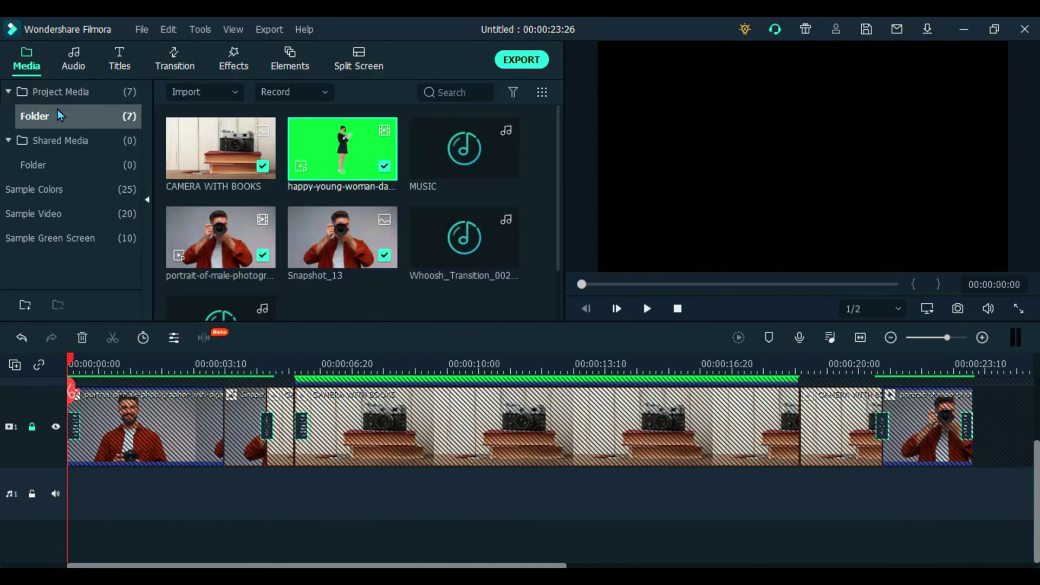
pyautogui.moveTo(464, 148); pyautogui.dragTo(81, 494)
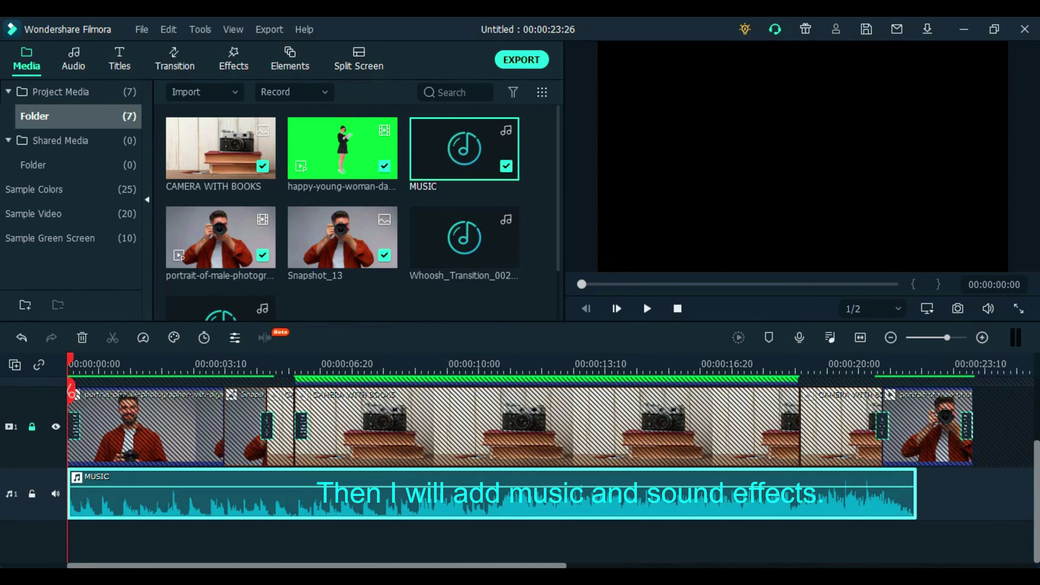
pyautogui.moveTo(919, 508); pyautogui.dragTo(928, 532)
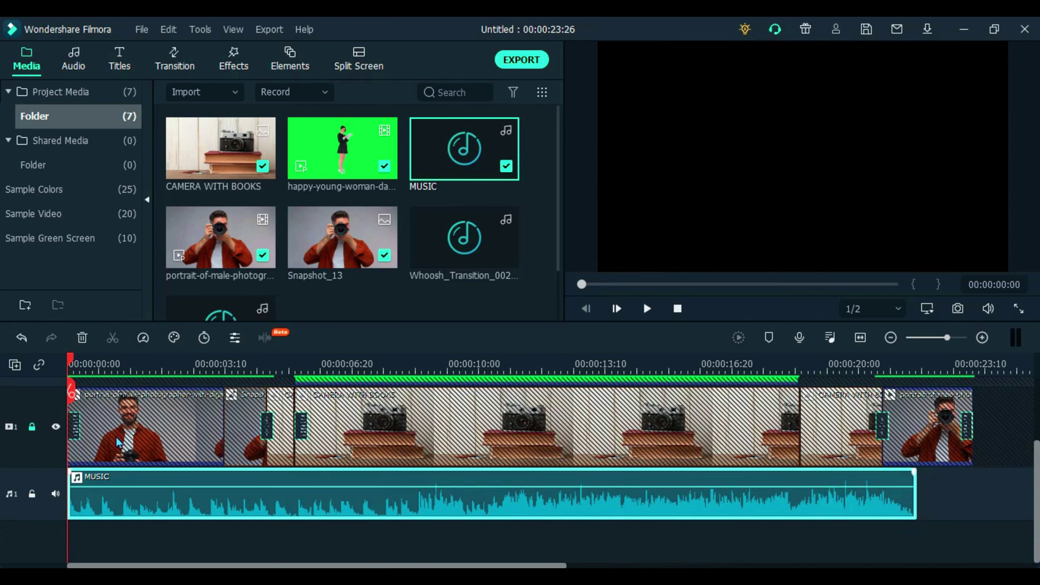
# - Add the Whoosh_Transition_002 sound to the second audio track, starting where the photographer snapshot begins
pyautogui.scroll(-2, 480, 215)
pyautogui.click(464, 179)
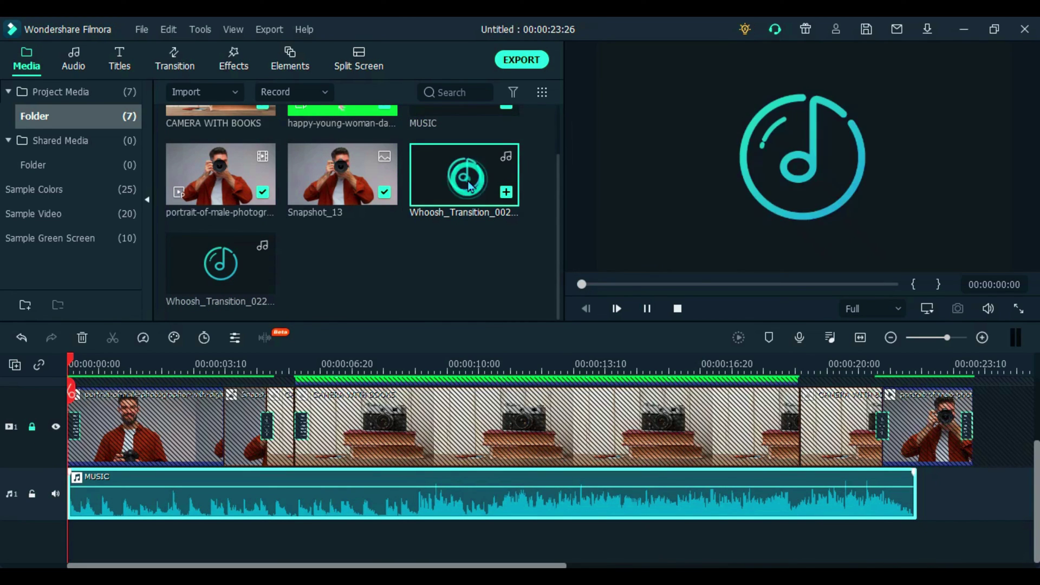
pyautogui.moveTo(475, 204); pyautogui.dragTo(219, 533)
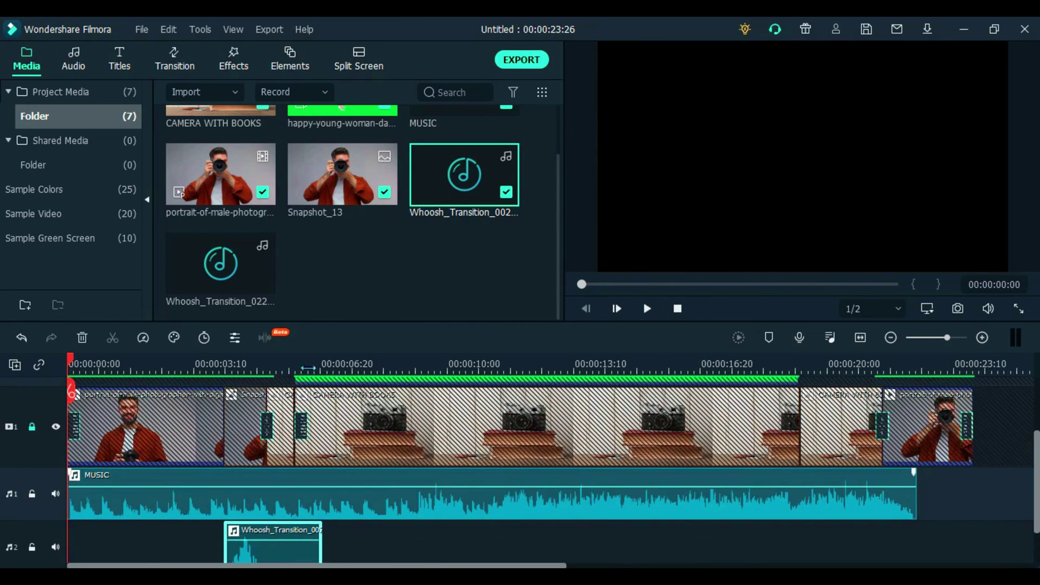
# - Lock the music track and move the whoosh sound so it starts at 00:00:05:03, during the lens zoom
pyautogui.scroll(3, 303, 442)
pyautogui.scroll(-1, 34, 454)
pyautogui.click(32, 448)
pyautogui.moveTo(69, 360); pyautogui.dragTo(440, 360)
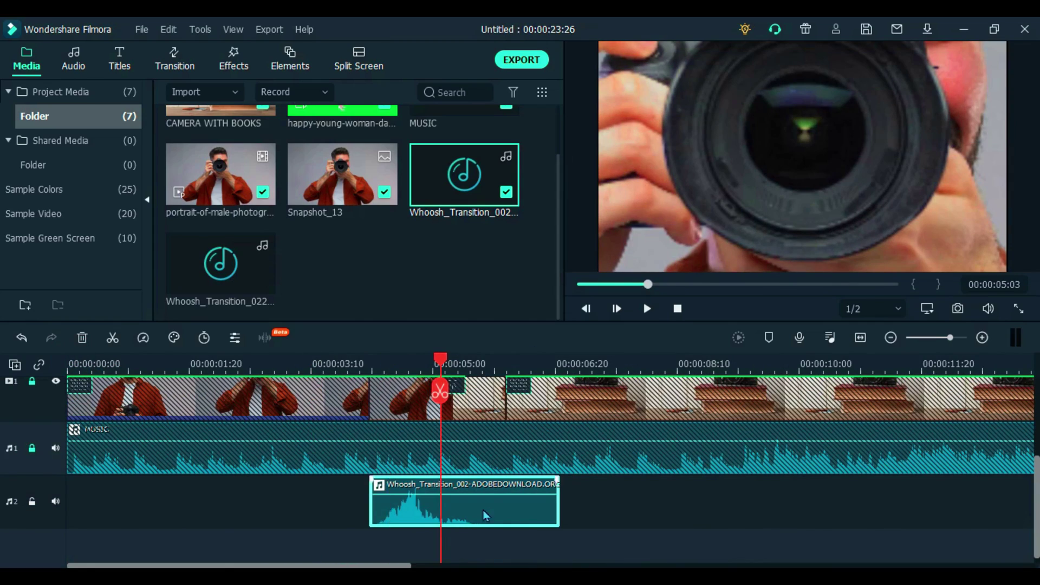
pyautogui.moveTo(486, 509); pyautogui.dragTo(557, 509)
# - Place another Whoosh_Transition_002 sound at 00:00:21:09, just before the closing photographer clip, and lock the second audio track
pyautogui.scroll(2, 557, 509)
pyautogui.moveTo(447, 367); pyautogui.dragTo(779, 298)
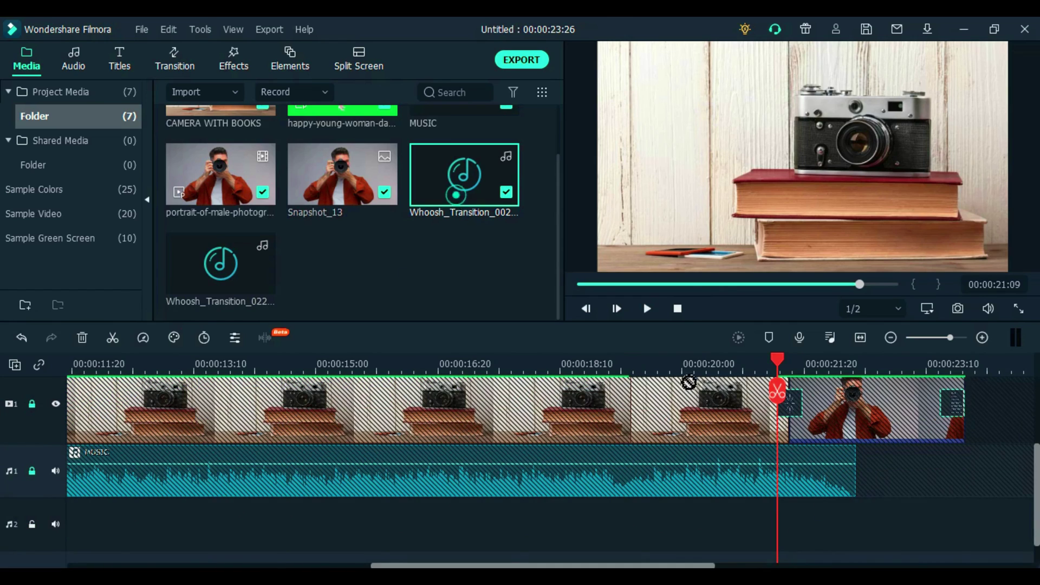
pyautogui.hotkey('ctrl', 'v')
pyautogui.hotkey('ctrl', 'z')
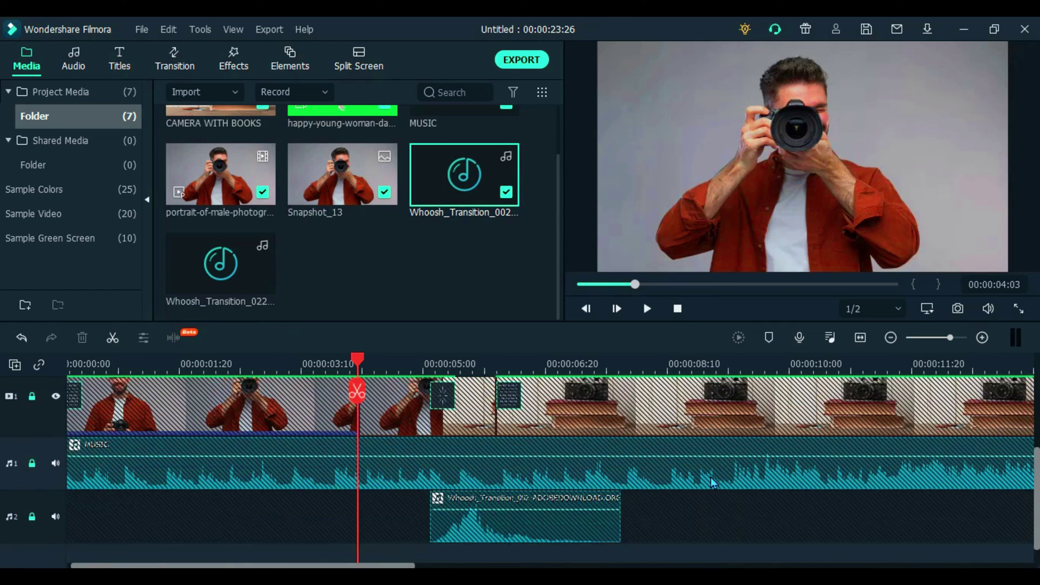
# - Add Whoosh_Transition_022 to the third audio track where the dancing woman clip begins and again at 00:00:18:25, and lock the track
pyautogui.click(497, 362)
pyautogui.scroll(-1, 693, 512)
pyautogui.moveTo(220, 265); pyautogui.dragTo(506, 540)
pyautogui.moveTo(496, 359); pyautogui.dragTo(925, 533)
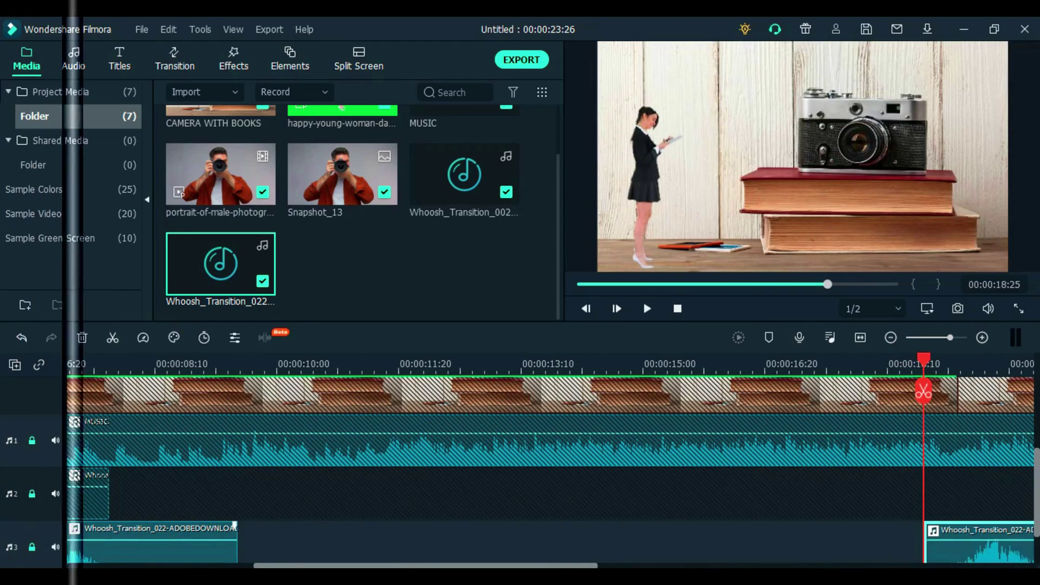
# - Play the whole composition from the start to review the video with its music and sound effects, and pause it
pyautogui.click(677, 308)
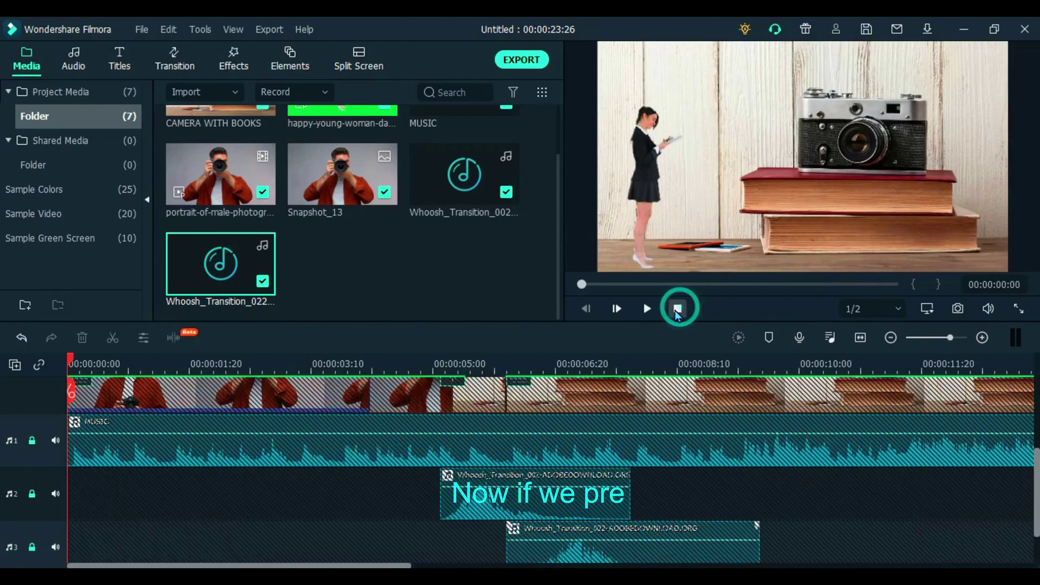
pyautogui.click(647, 309)
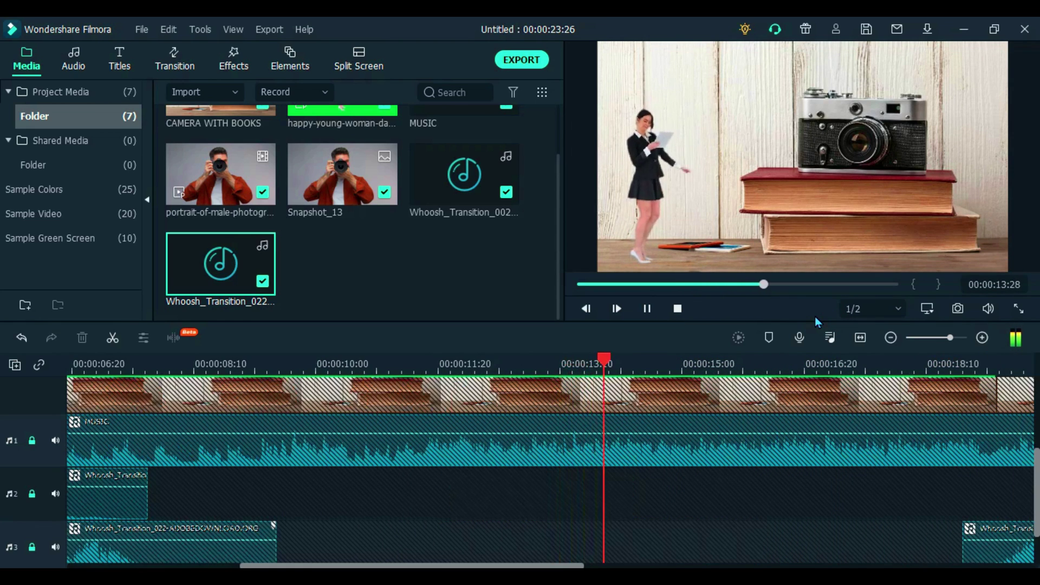
pyautogui.click(651, 314)
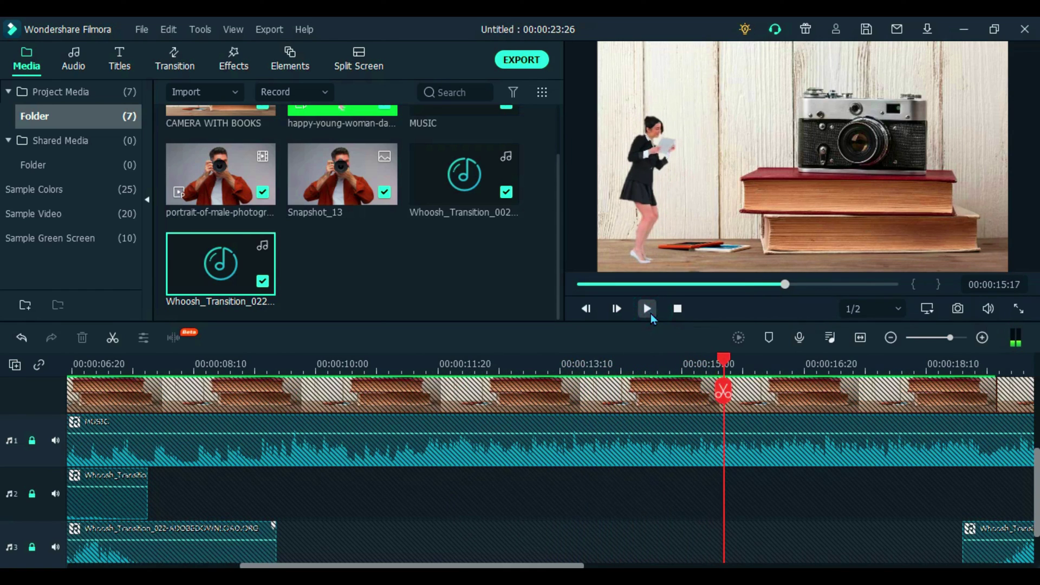